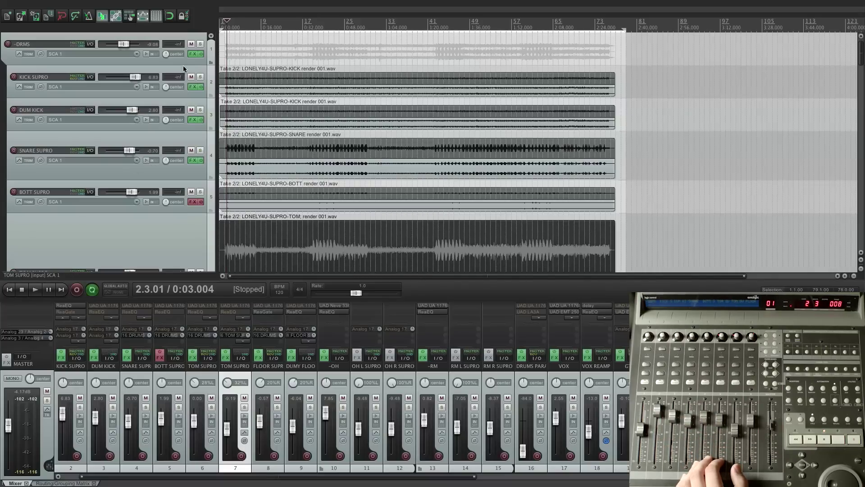
- Open the KICK SUPRO track's effects chain and review its UAD 1176, first ReaEQ and ReaGate settings
left_click(195, 88)
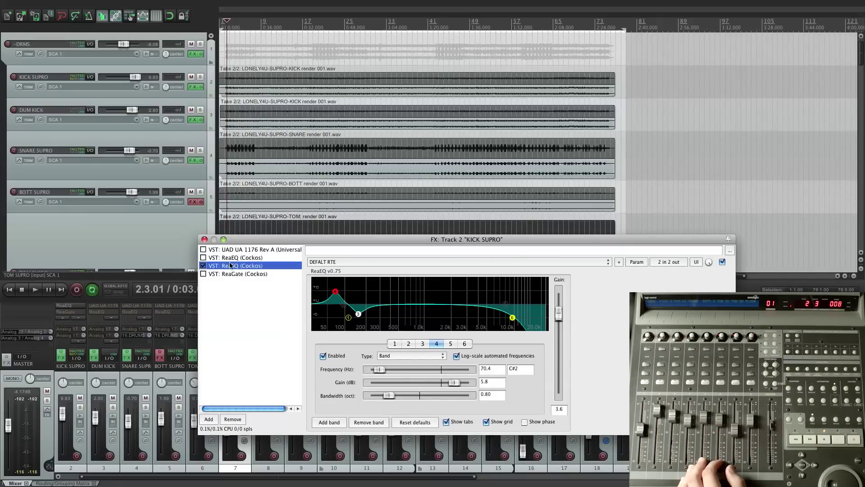
left_click_drag(231, 250, 294, 269)
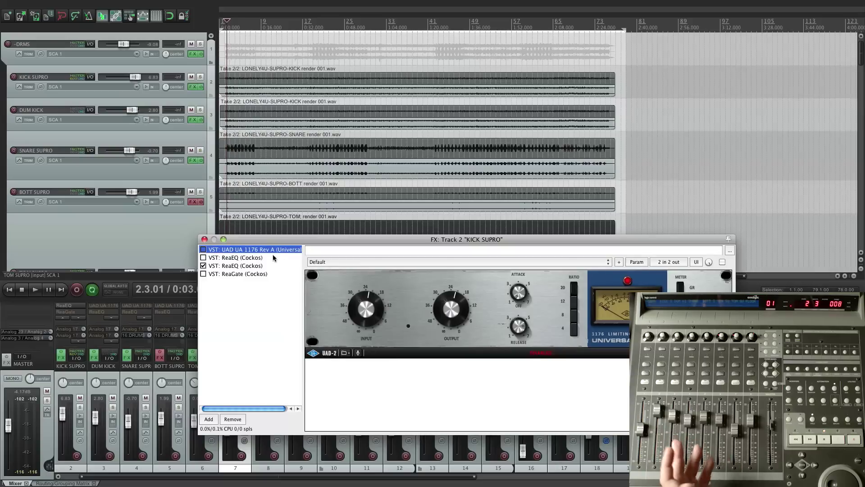
left_click_drag(257, 241, 224, 221)
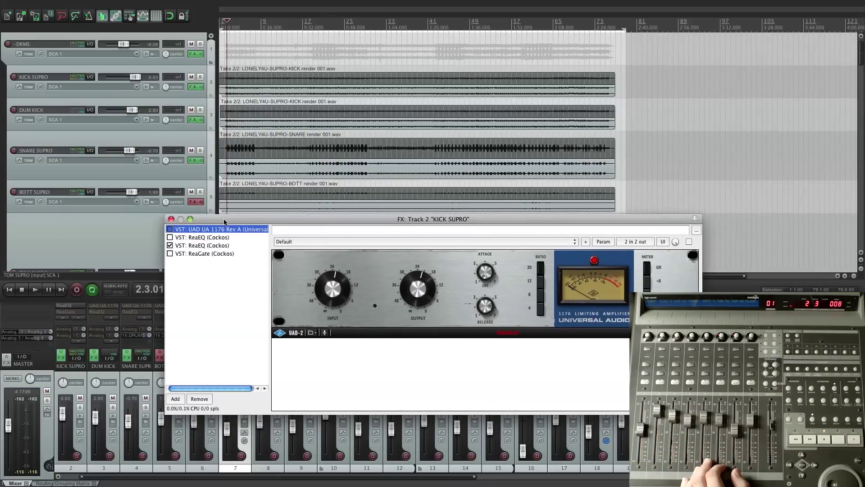
left_click(204, 237)
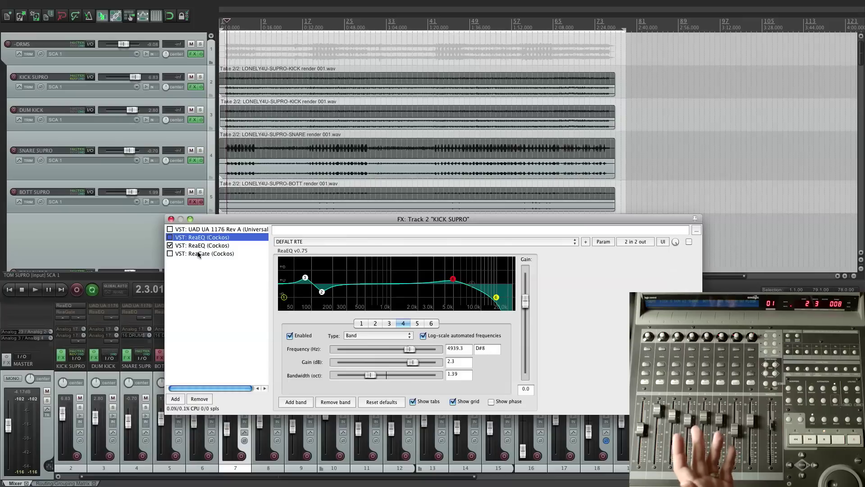
left_click(203, 254)
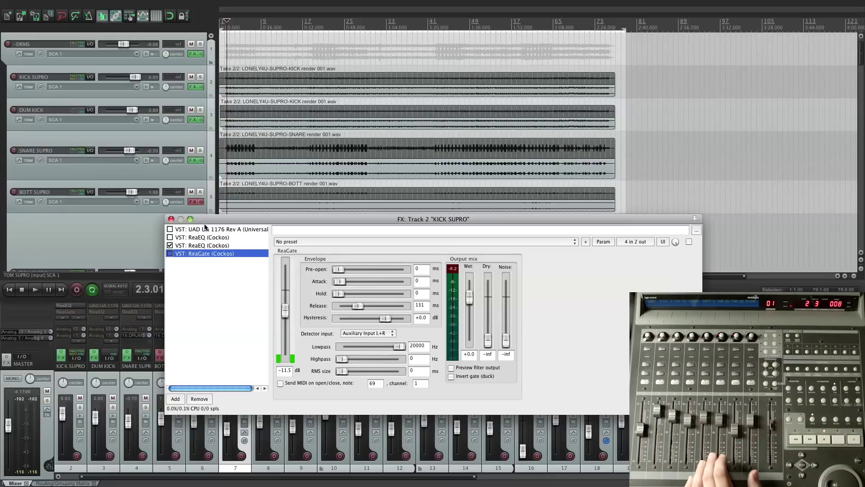
left_click_drag(205, 219, 204, 223)
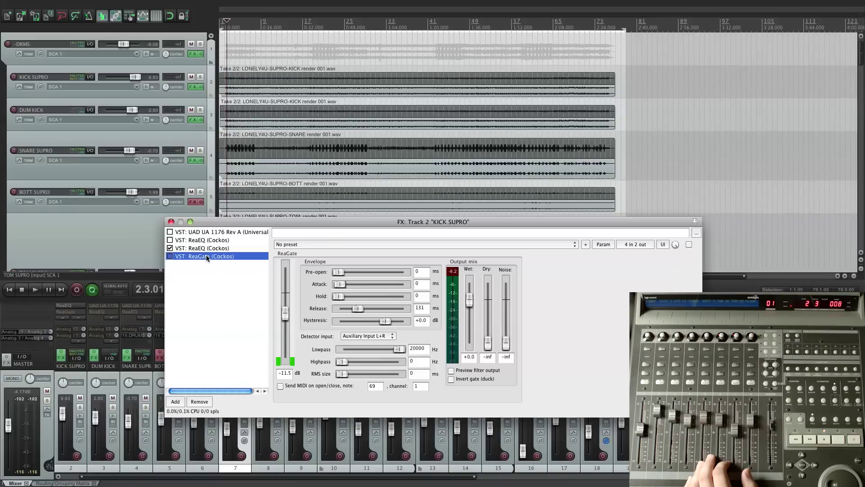
- Try ReaGate ahead of the UAD 1176 in the KICK SUPRO effects chain, and return it to the end of the chain
left_click_drag(194, 259, 196, 230)
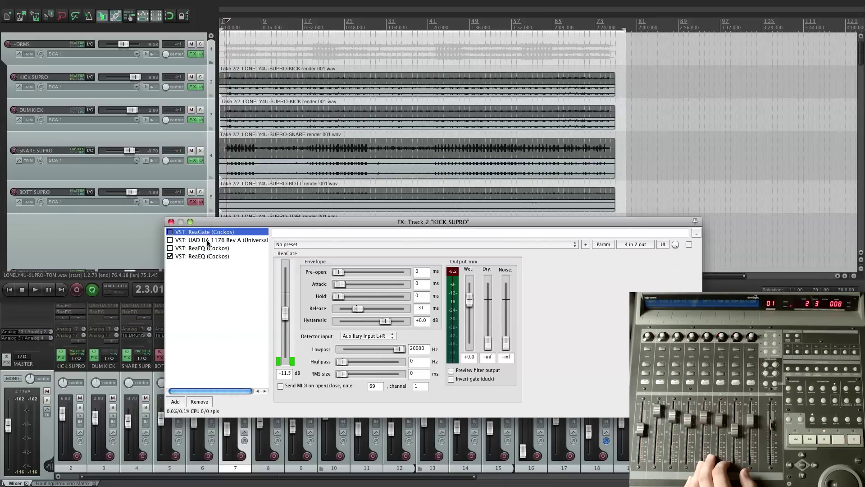
left_click(208, 240)
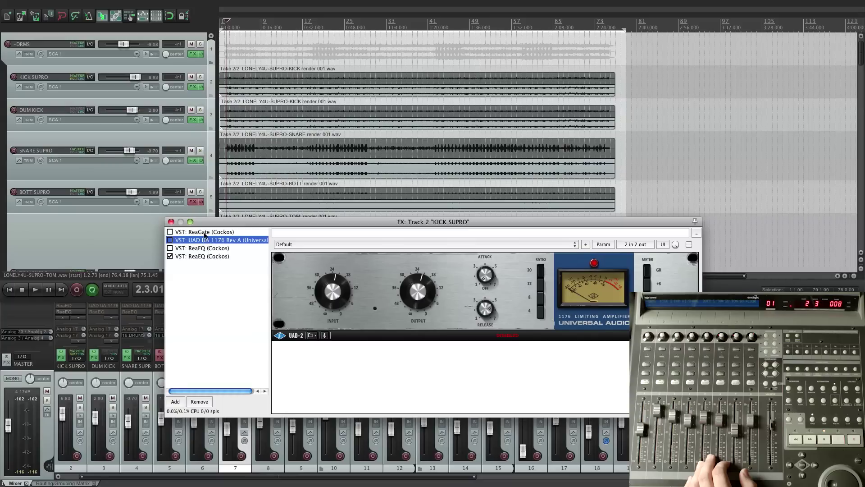
left_click(205, 232)
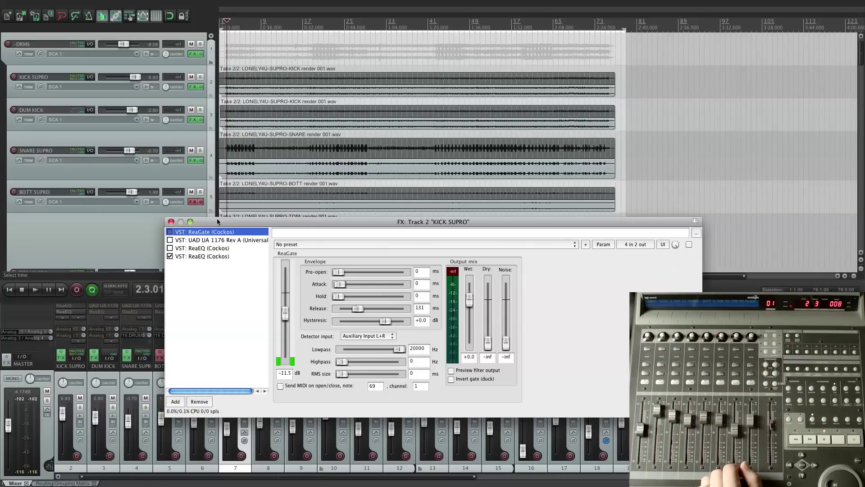
left_click_drag(208, 226, 196, 255)
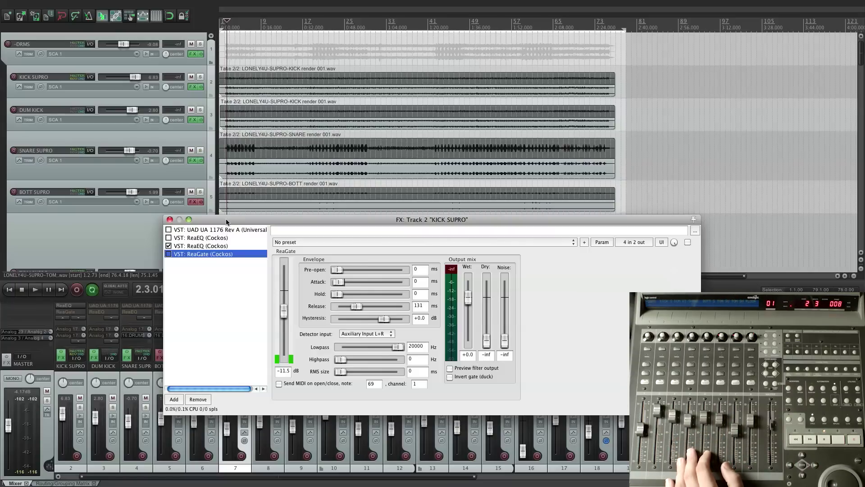
left_click_drag(224, 222, 223, 238)
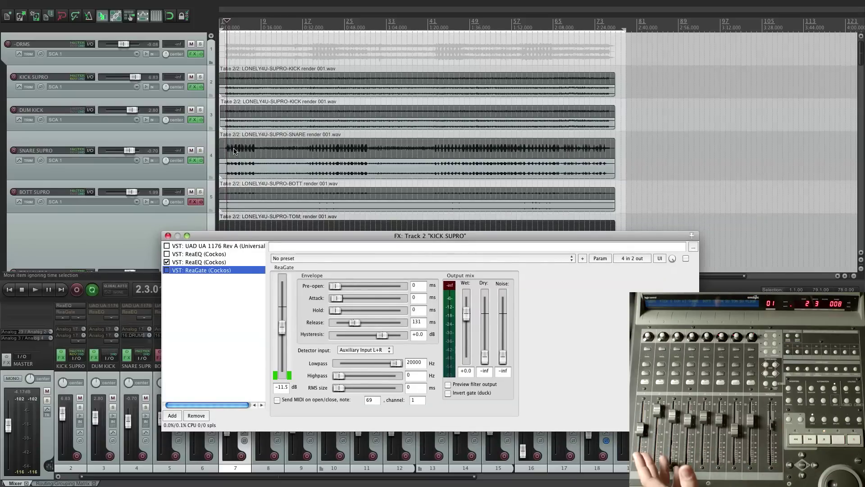
- Play the song from the cursor and solo the KICK SUPRO track
left_click(88, 71)
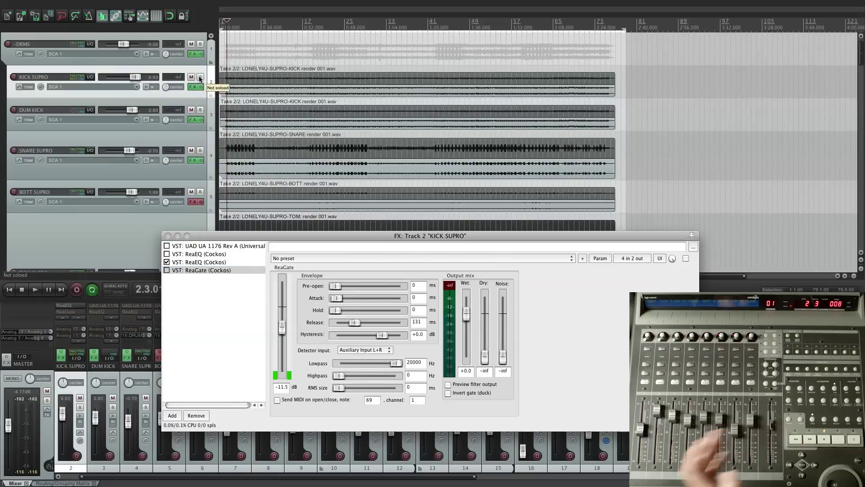
key("space")
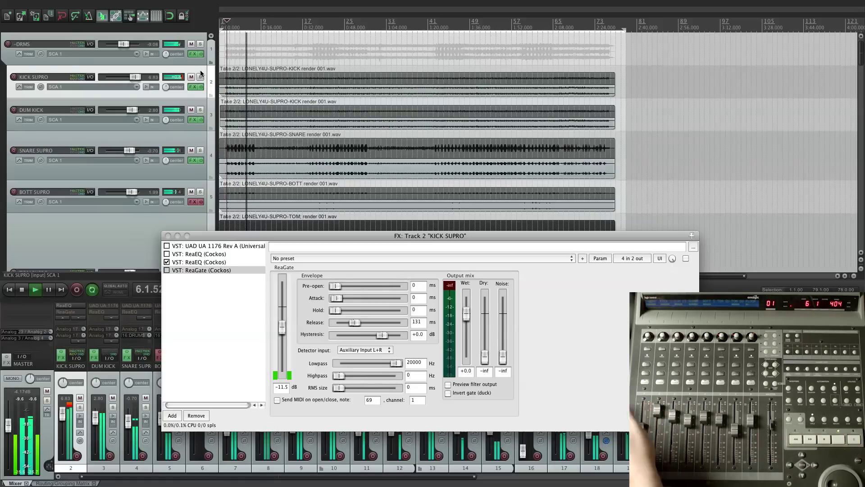
left_click(201, 75)
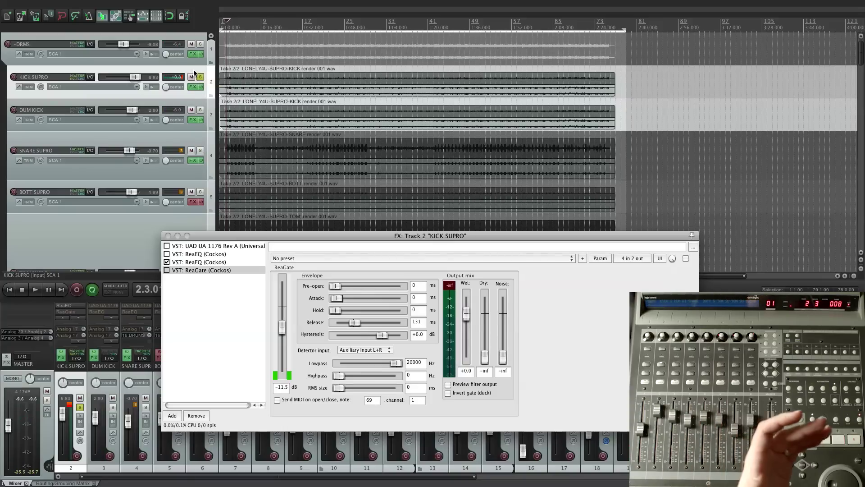
- Enable the ReaGate plug-in at the end of the KICK SUPRO effects chain
left_click(199, 270)
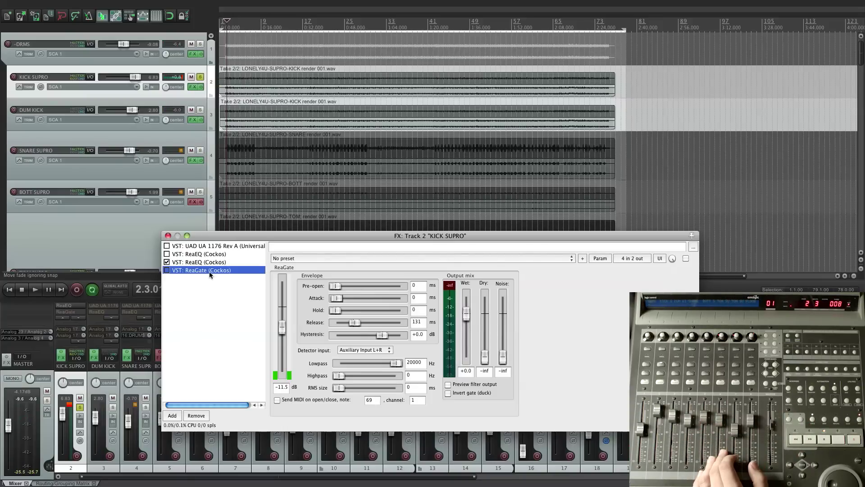
left_click(71, 95)
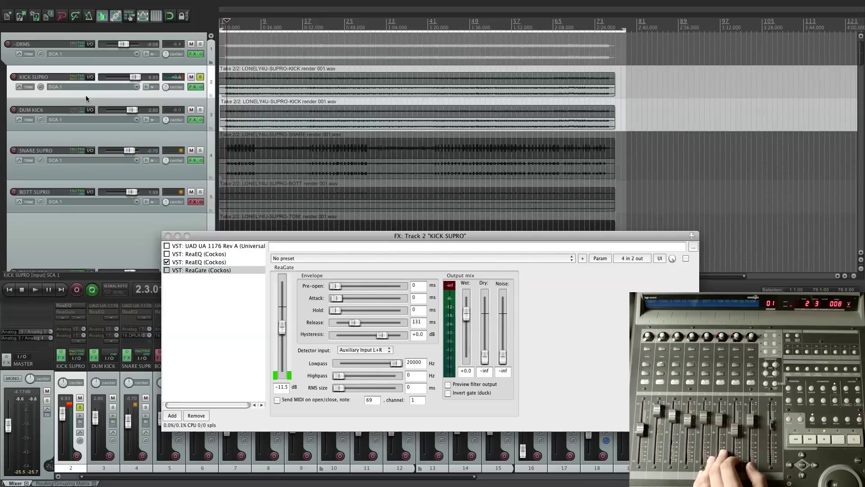
left_click(205, 270)
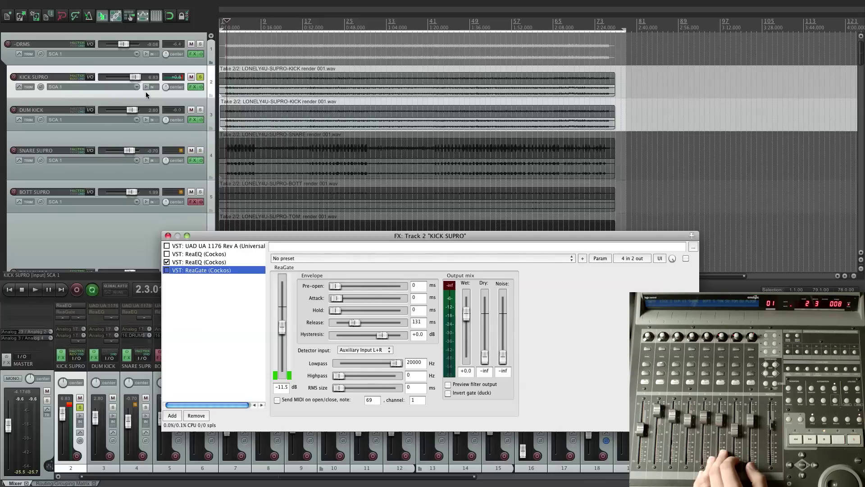
left_click(145, 91)
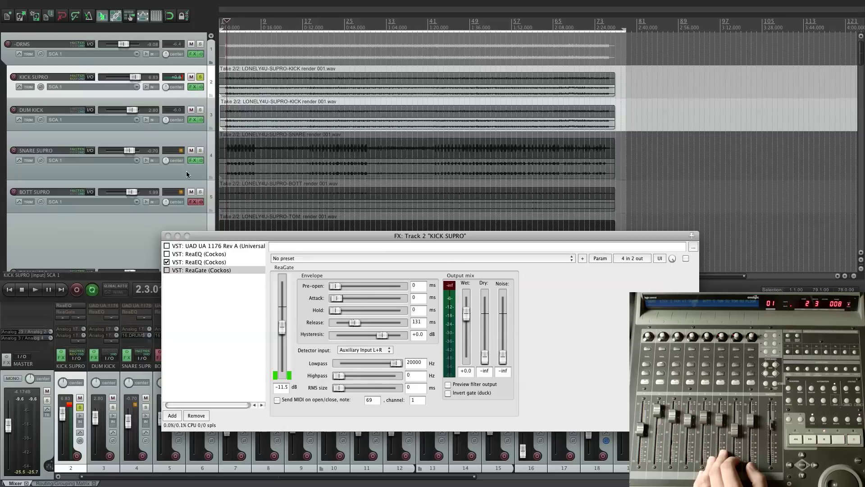
left_click(167, 270)
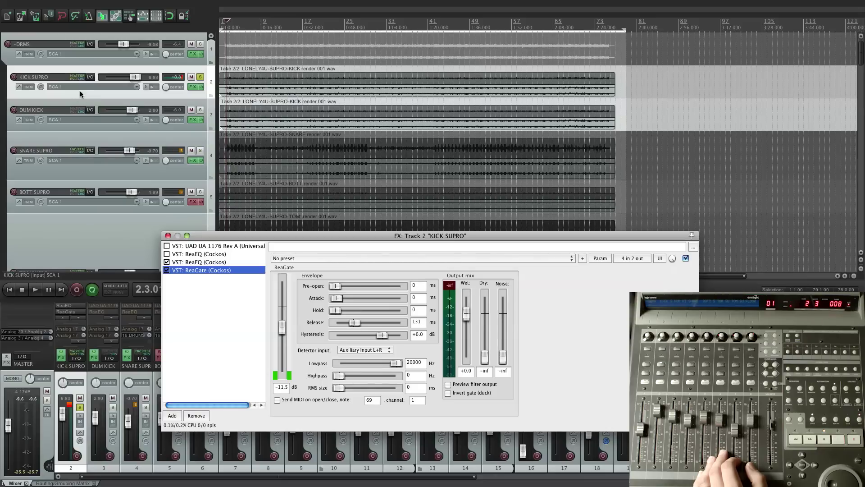
- Inspect the DUM KICK track's routing for its master/parent send setting and its send to KICK SUPRO
left_click(38, 110)
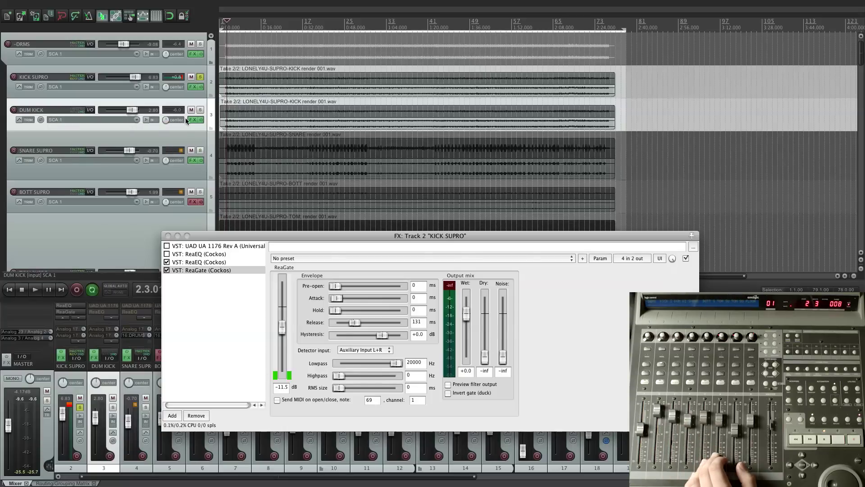
left_click_drag(193, 236, 297, 221)
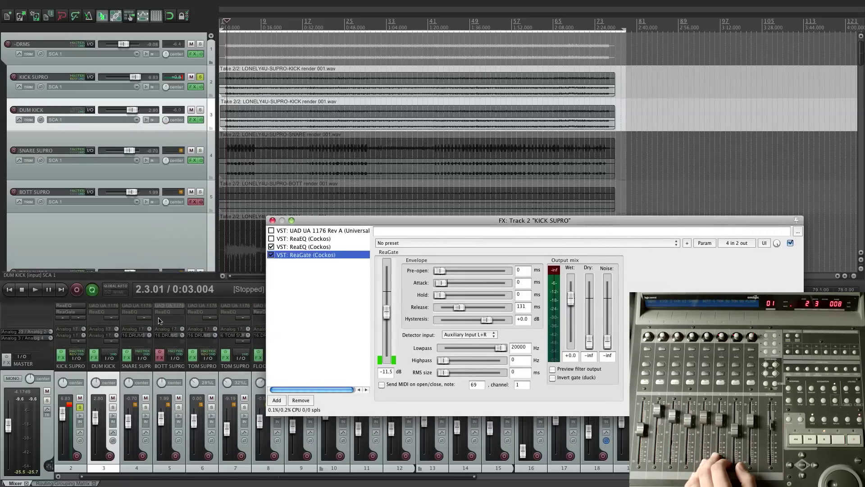
left_click(105, 356)
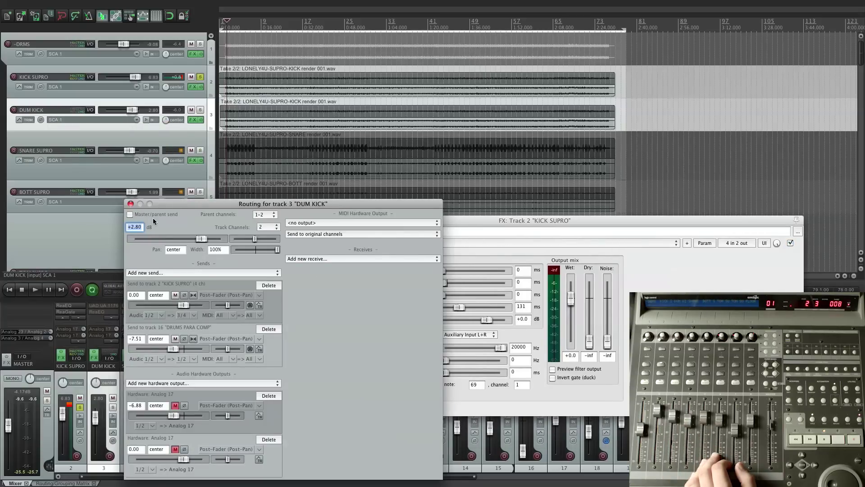
left_click(129, 214)
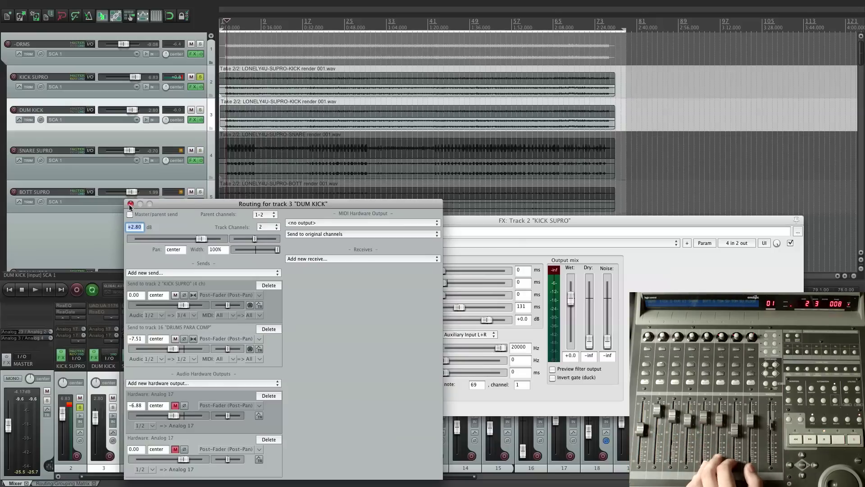
left_click(130, 204)
left_click_drag(319, 220, 273, 218)
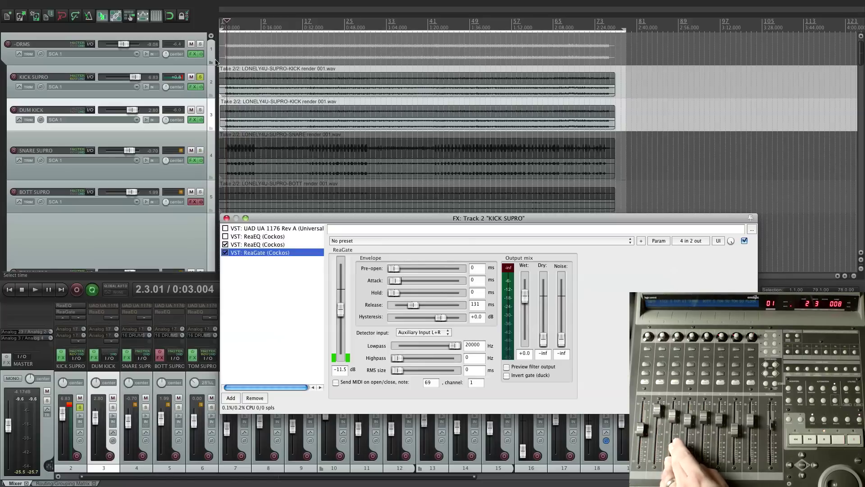
- Check the detector input choices of ReaGate on KICK SUPRO, leaving Auxiliary Input L+R selected
left_click(190, 95)
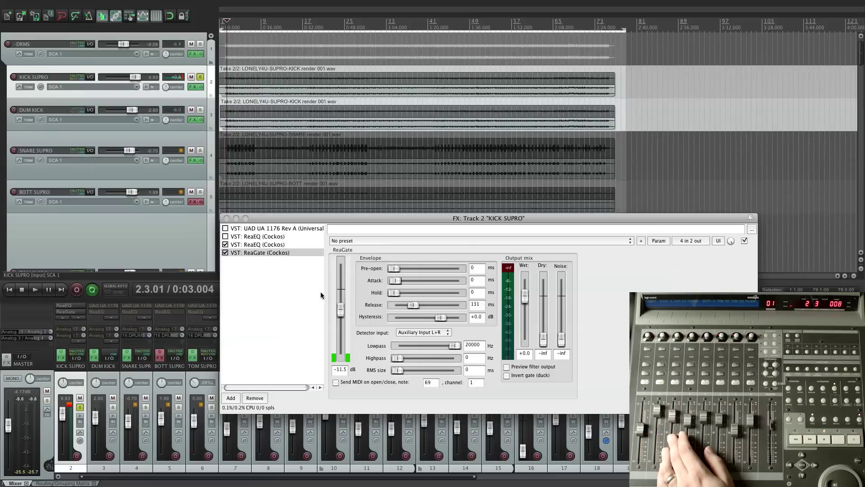
left_click(407, 332)
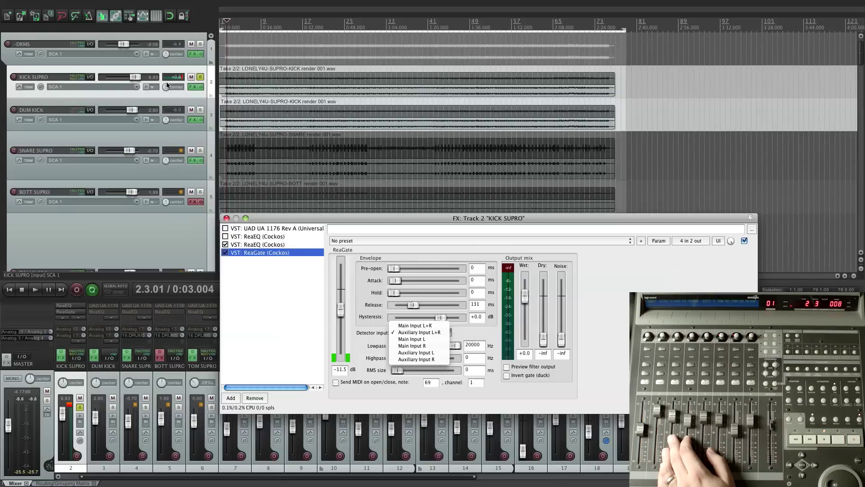
left_click(416, 332)
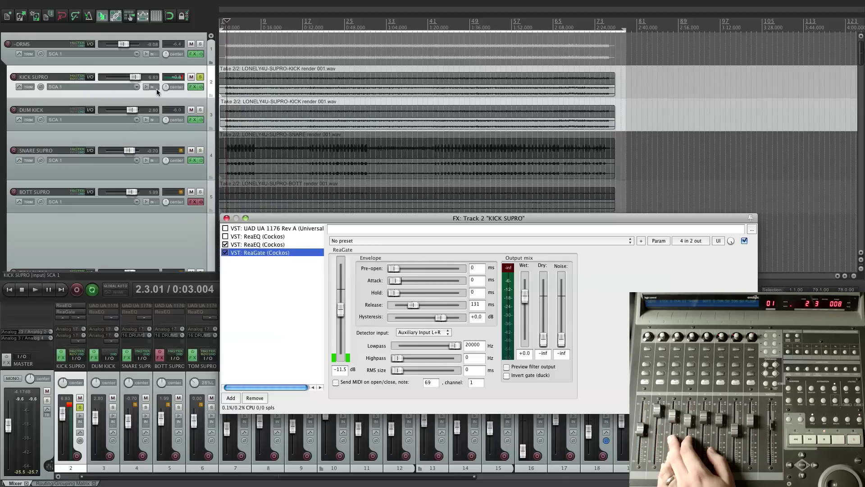
- Examine the KICK SUPRO track's routing for the channel assignment of its receive from DUM KICK
left_click(77, 359)
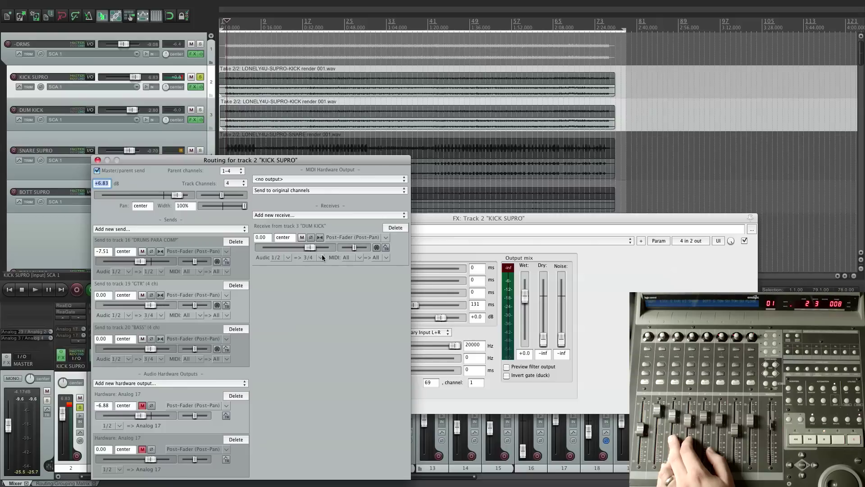
left_click(97, 161)
left_click_drag(382, 220, 343, 180)
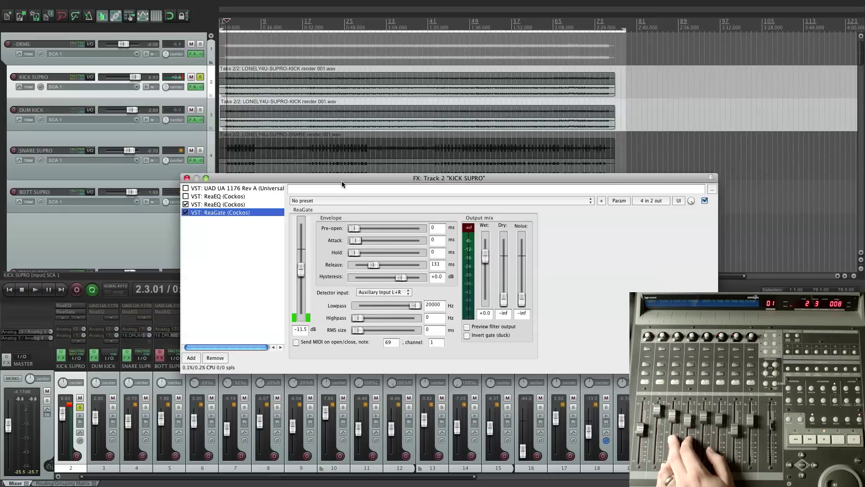
- Choose Auxiliary Input L+R as ReaGate's detector input and close the KICK SUPRO effects window
left_click(376, 293)
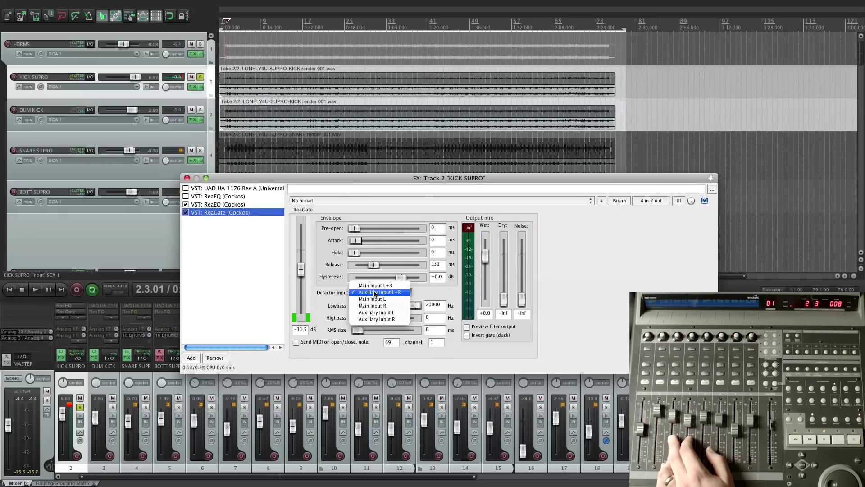
left_click(374, 293)
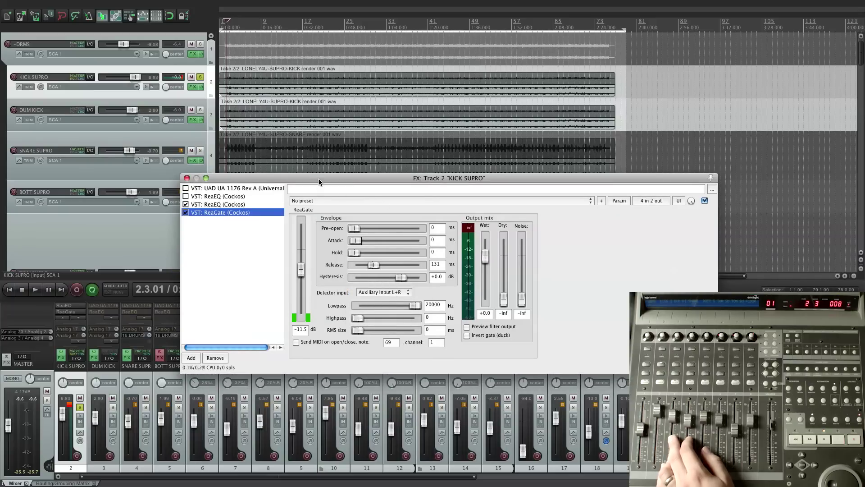
left_click_drag(318, 178, 282, 178)
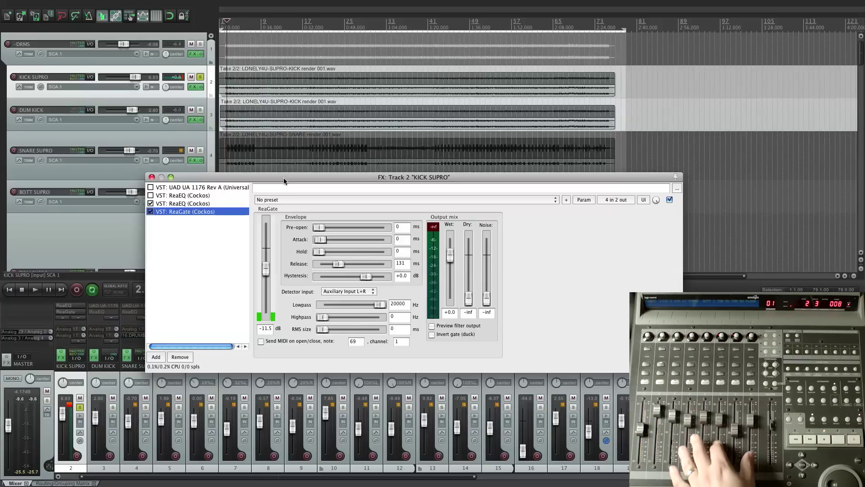
left_click_drag(282, 179, 279, 188)
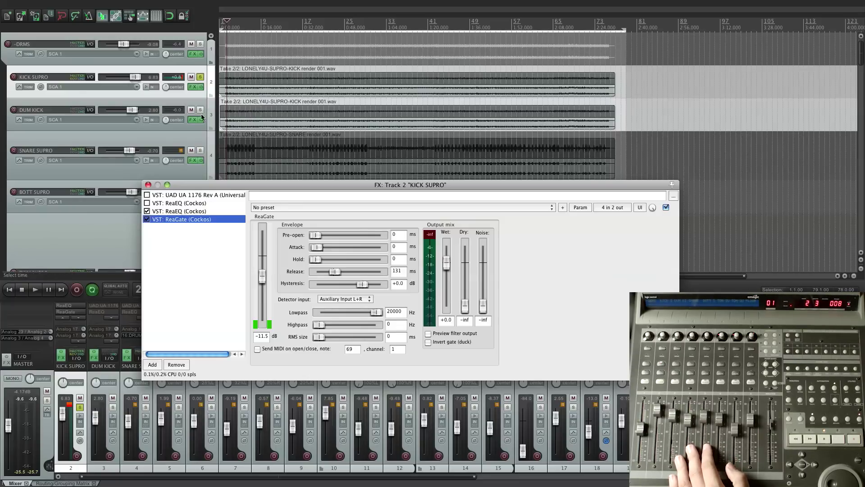
left_click(148, 184)
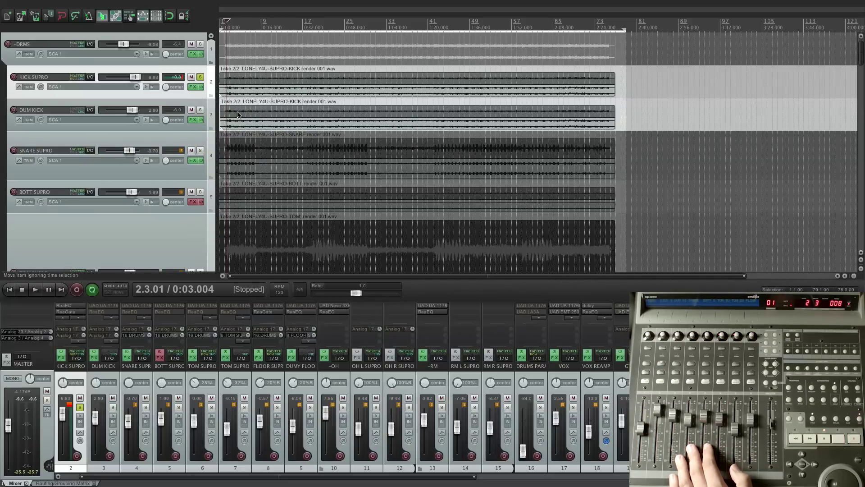
- Place the edit cursor at the first kick hit and shift the DUM KICK item slightly earlier than the KICK SUPRO item
scroll(237, 114, "up", 3)
scroll(238, 114, "up", 10)
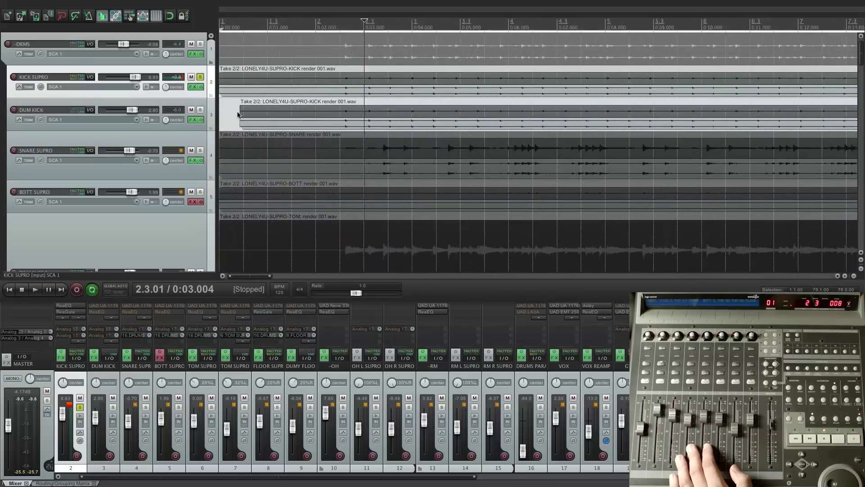
scroll(237, 114, "up", 8)
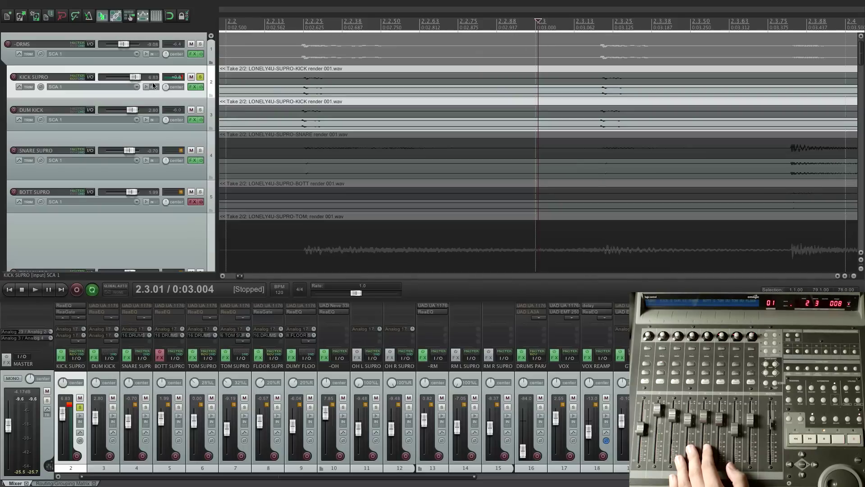
left_click(301, 127)
mouse_move(301, 128)
left_mouse_down()
mouse_move(292, 128)
mouse_move(301, 125)
left_mouse_up()
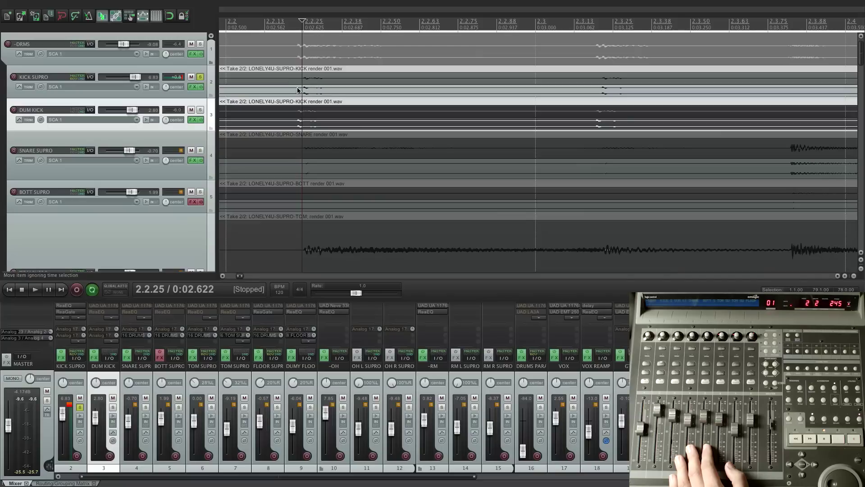
- Open the KICK SUPRO effects chain and display ReaGate, keeping its window below the kick waveforms
left_click(187, 95)
left_click(191, 87)
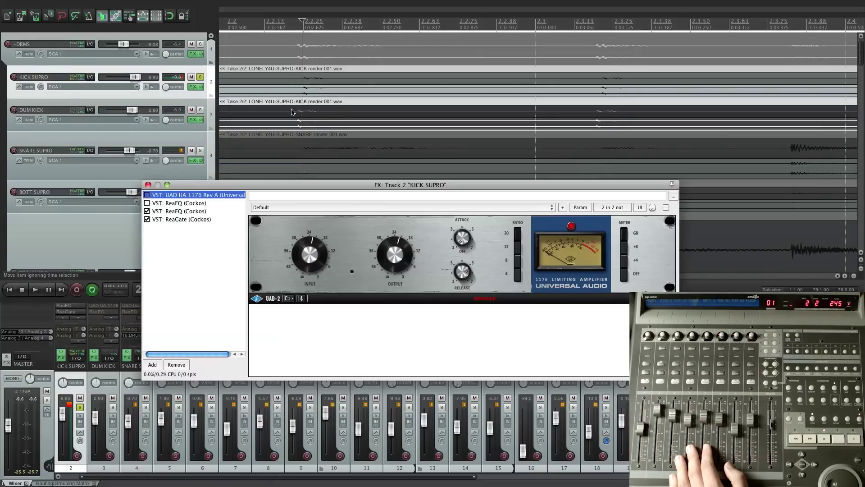
left_click(186, 220)
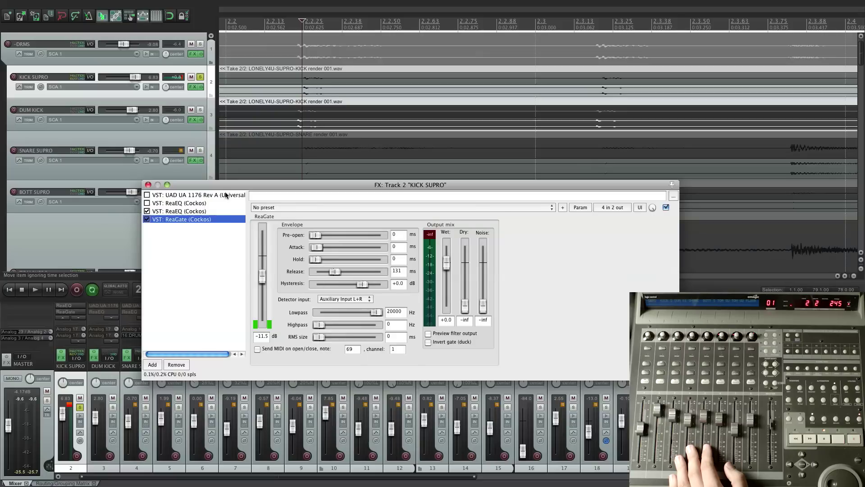
left_click_drag(255, 185, 239, 183)
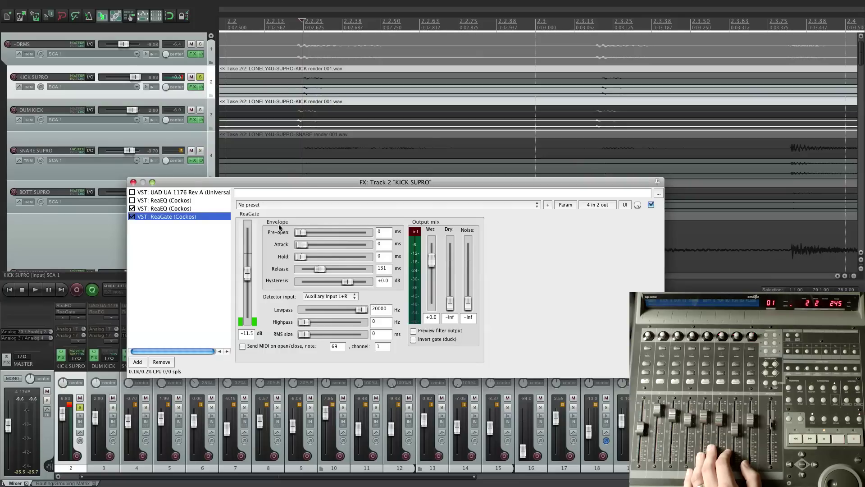
left_click_drag(264, 184, 264, 184)
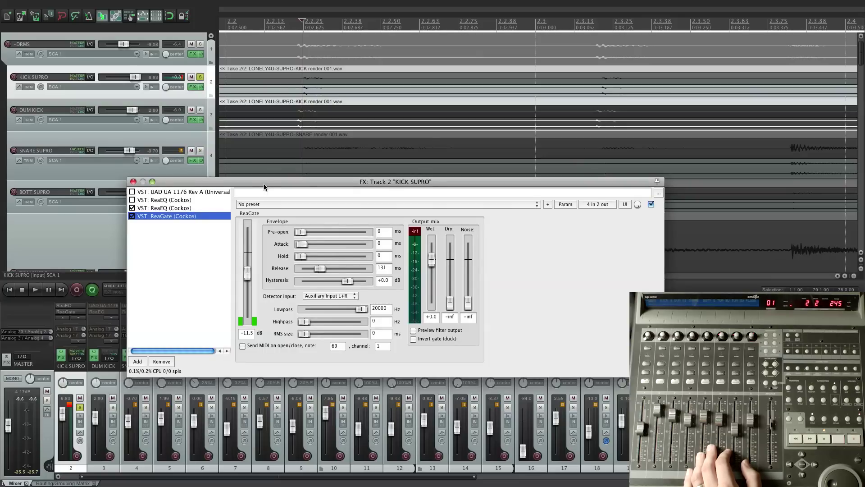
- Try a pre-open time of 6 ms in ReaGate and bring it back to 0 ms
mouse_move(303, 234)
left_mouse_down()
mouse_move(323, 232)
mouse_move(312, 234)
left_mouse_up()
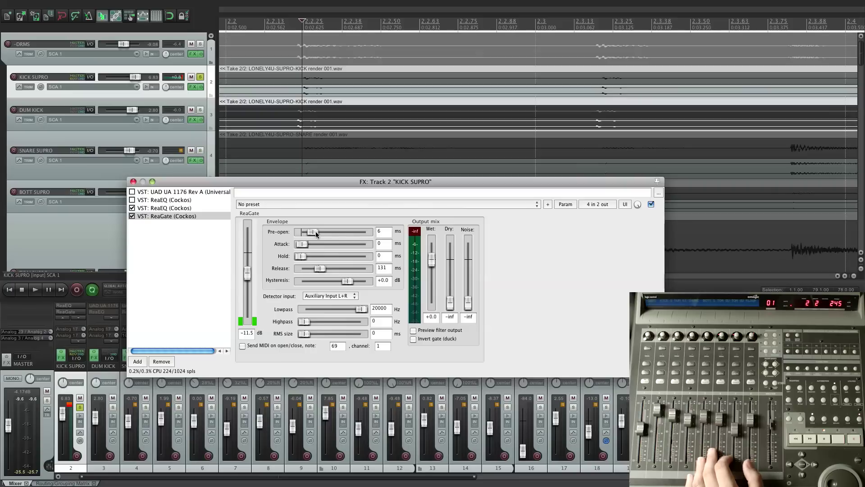
left_click_drag(317, 230, 305, 234)
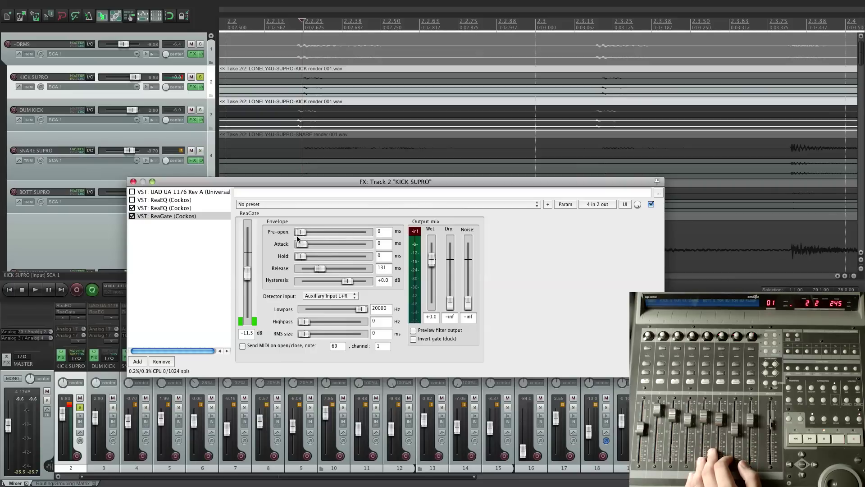
mouse_move(302, 231)
left_mouse_down()
mouse_move(309, 234)
mouse_move(294, 236)
left_mouse_up()
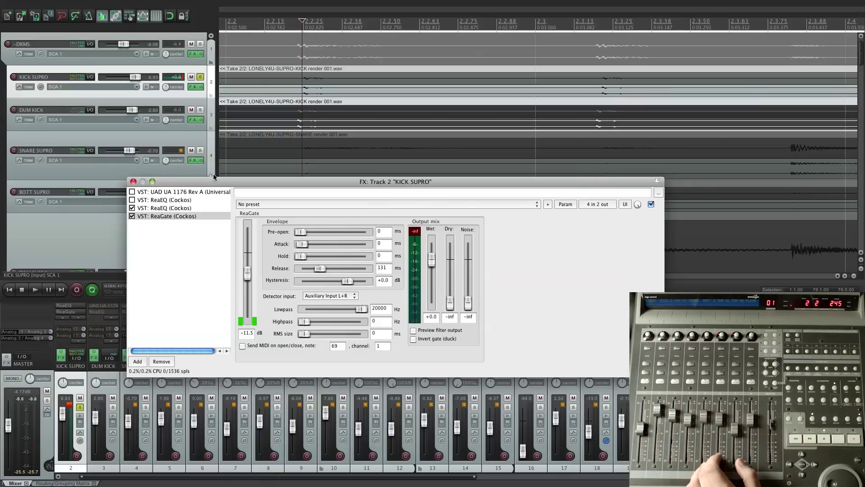
- Switch ReaGate's detector input to Main Input L+R and play the song from just before the first kick hit
left_click(280, 18)
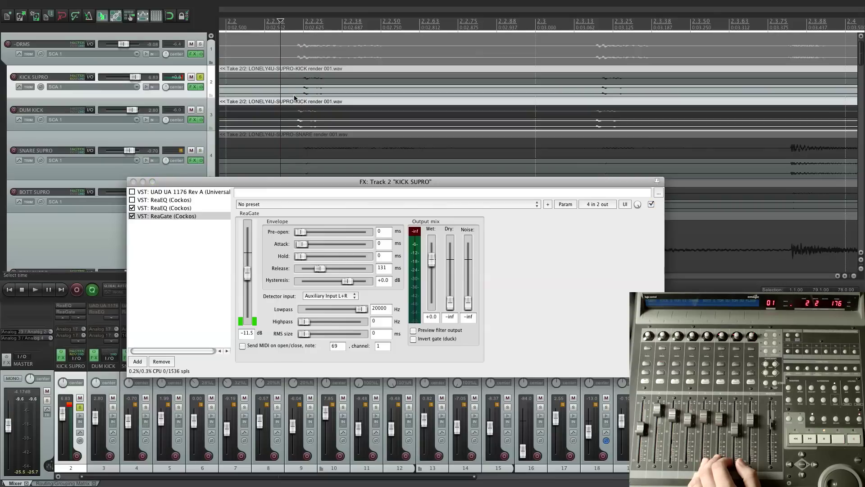
left_click(313, 295)
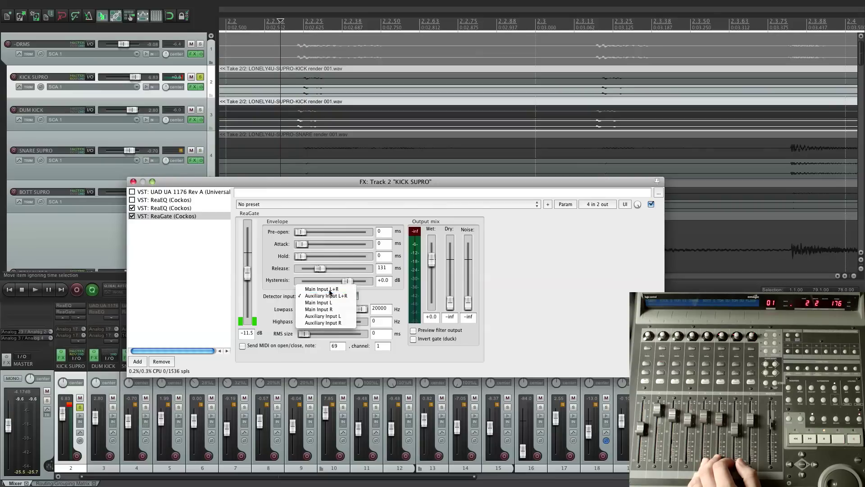
left_click(318, 289)
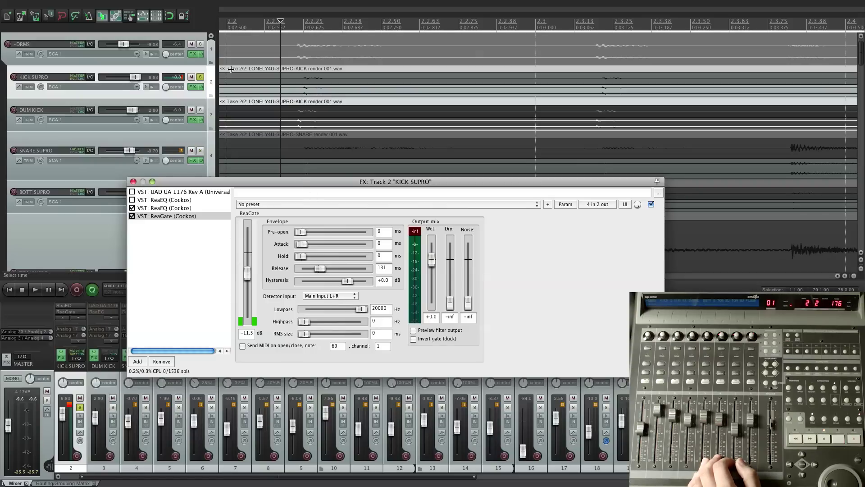
left_click(298, 91)
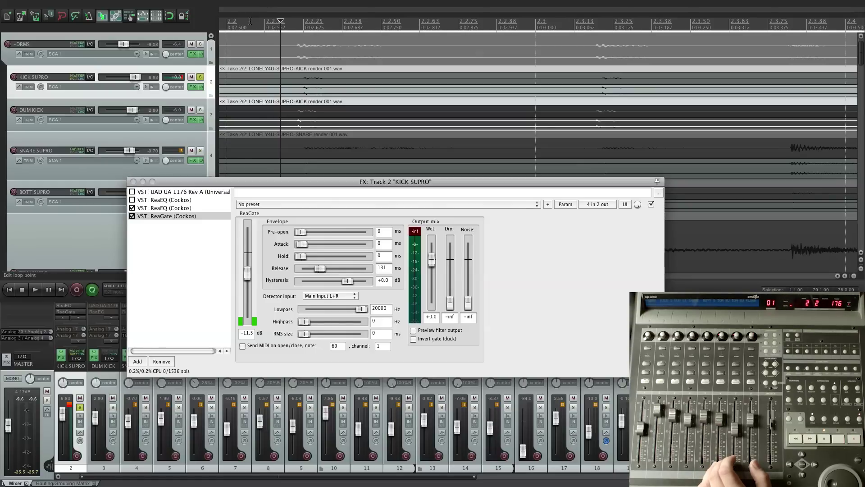
key("space")
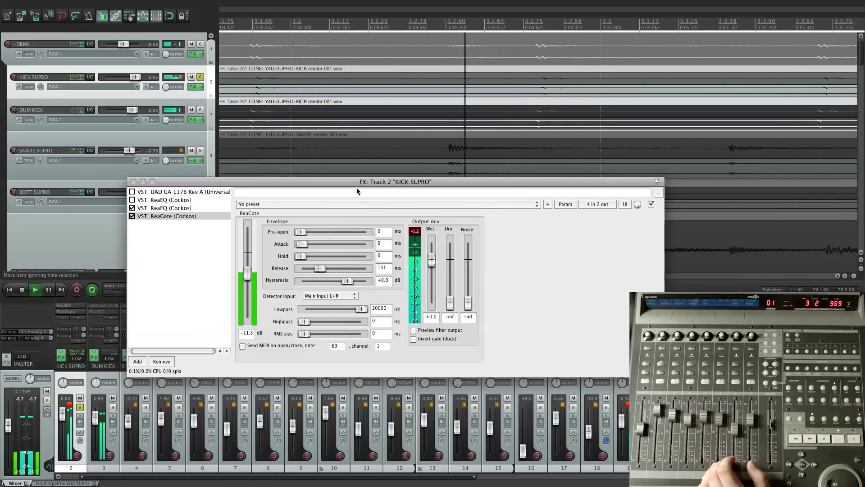
- Set ReaGate's threshold to -13.0 dB and compare an 8 ms attack with 0 ms during playback
mouse_move(246, 274)
left_mouse_down()
mouse_move(247, 256)
mouse_move(247, 275)
left_mouse_up()
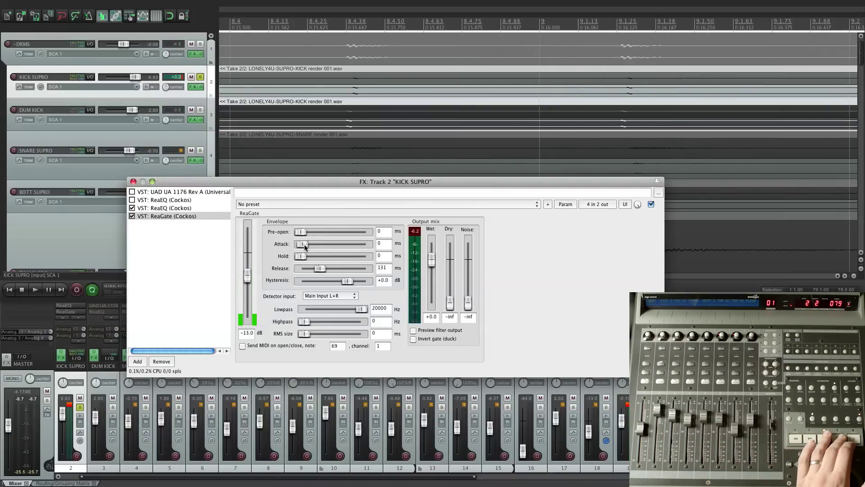
left_click_drag(306, 245, 312, 246)
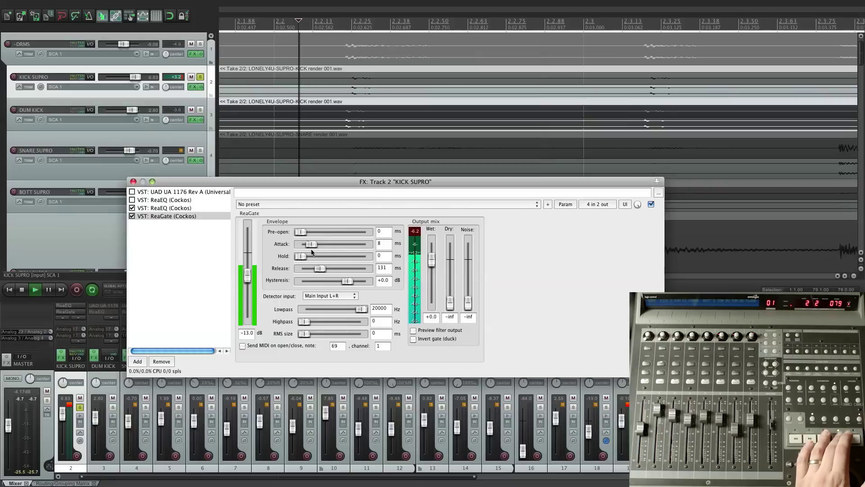
left_click_drag(311, 244, 291, 244)
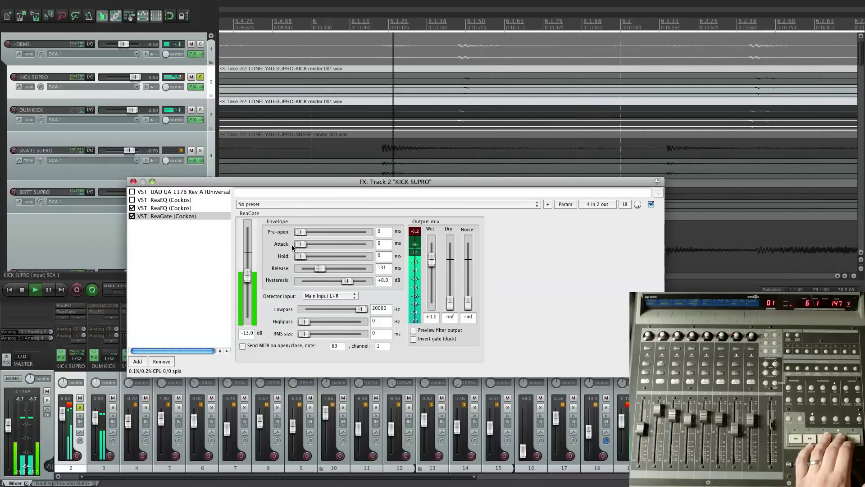
key("space")
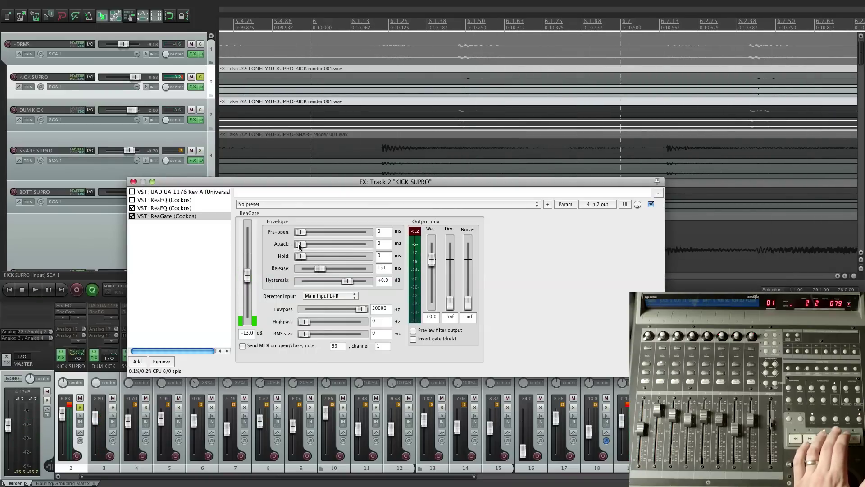
- Audition the gated kick while raising ReaGate's attack from 0 ms to 4 ms
key("space")
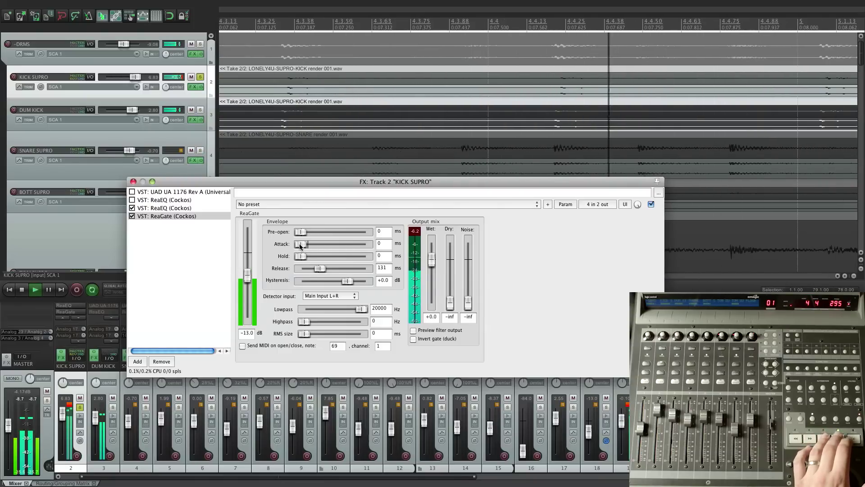
key("space")
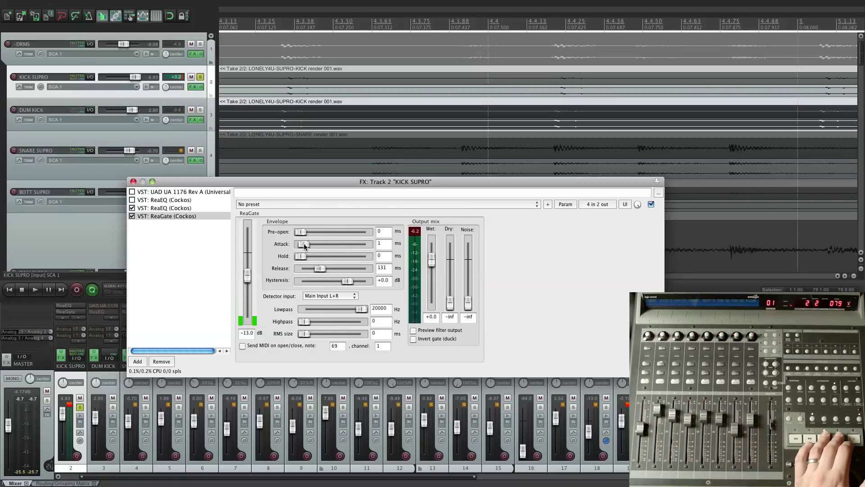
key("space")
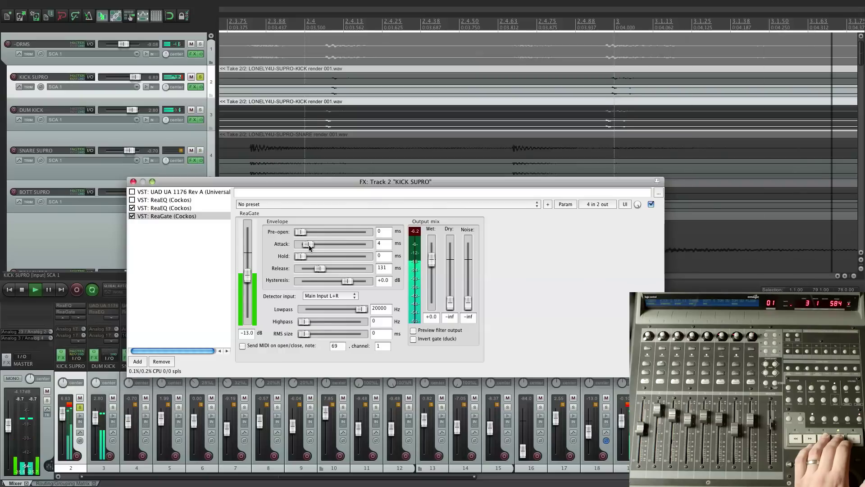
key("space")
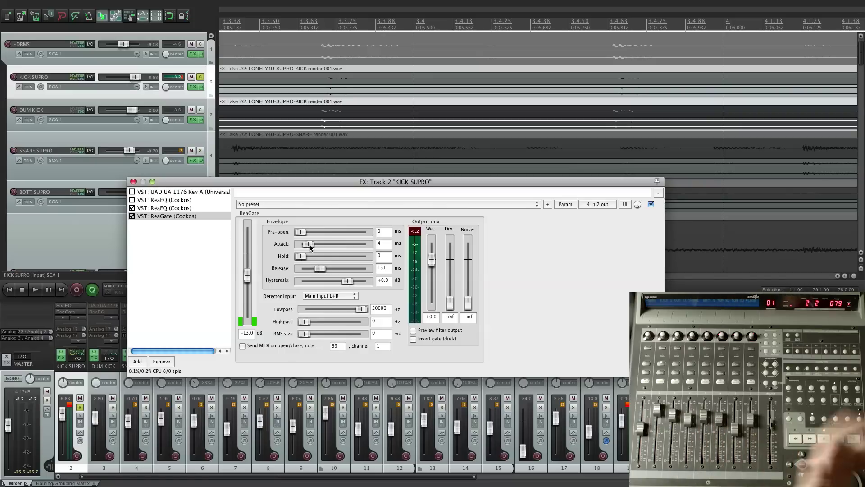
- Reset ReaGate's attack to 0 ms, lower its threshold to -inf and listen to the ungated kick
left_click_drag(309, 245, 301, 244)
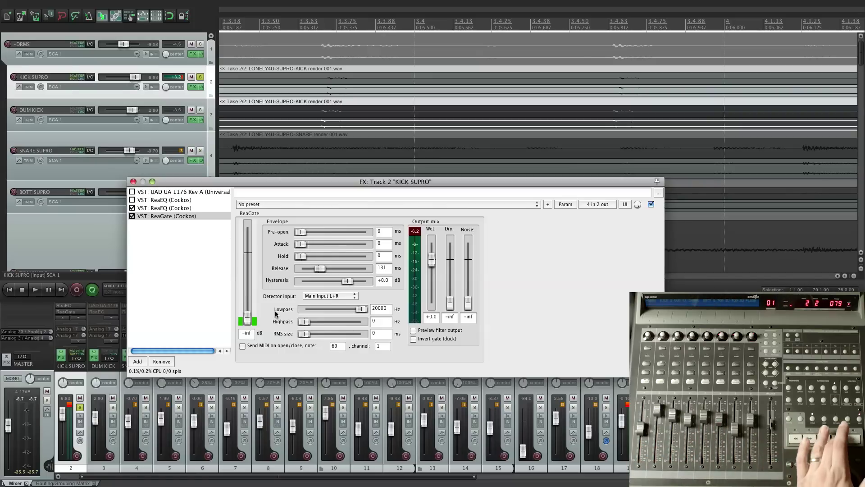
key("space")
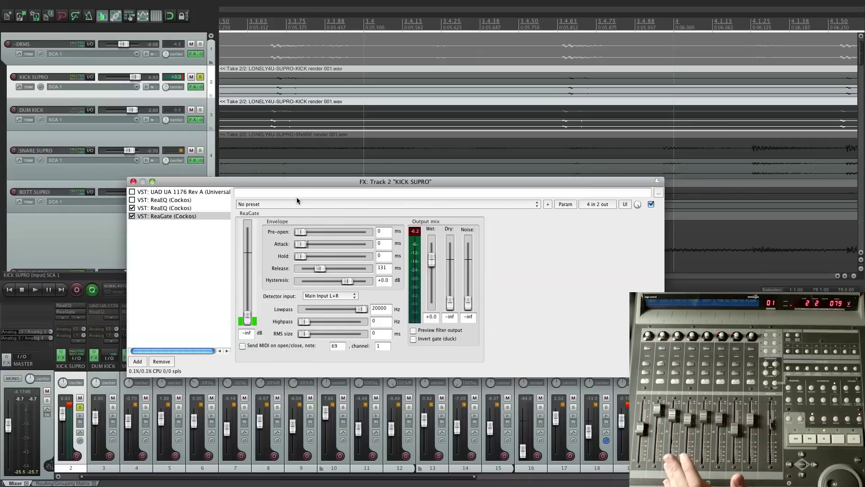
left_click_drag(299, 183, 297, 182)
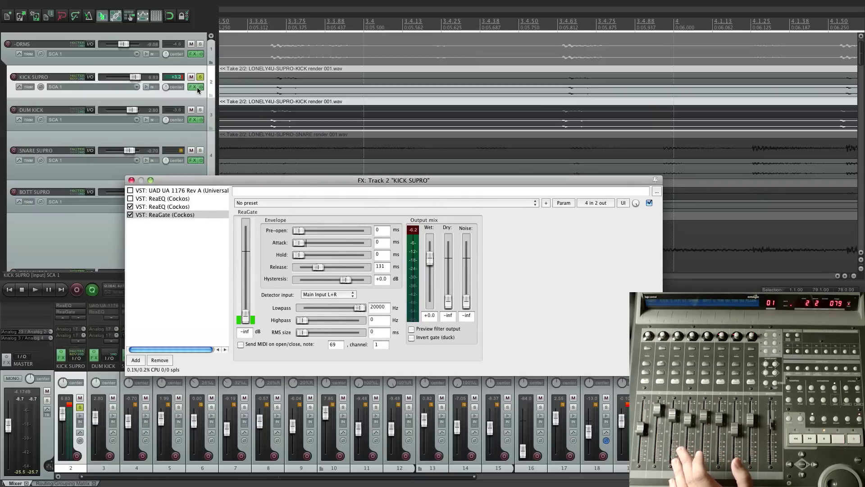
- Boost band 4 of the enabled ReaEQ on KICK SUPRO to 14.2 dB at 83.6 Hz and audition the kick
left_click(176, 199)
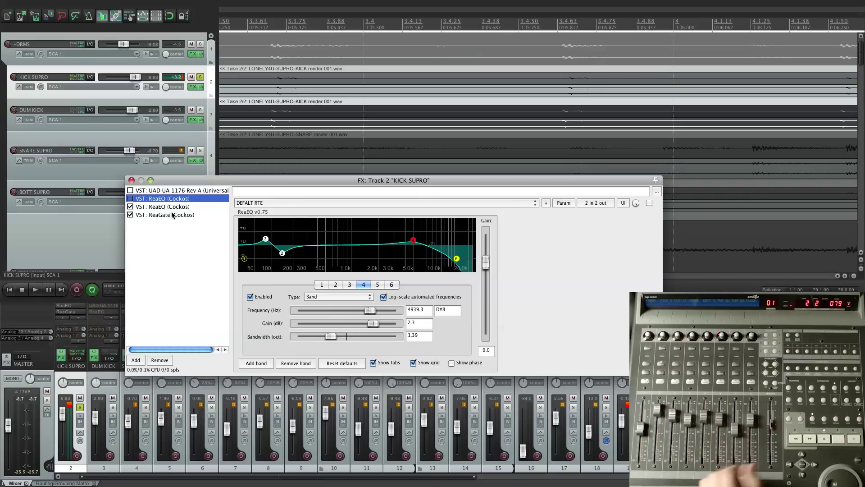
left_click(168, 207)
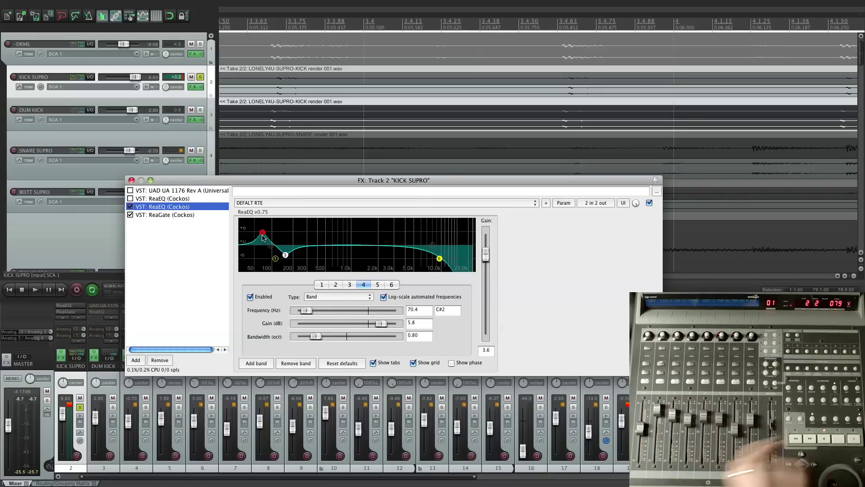
left_click_drag(263, 234, 268, 218)
key("space")
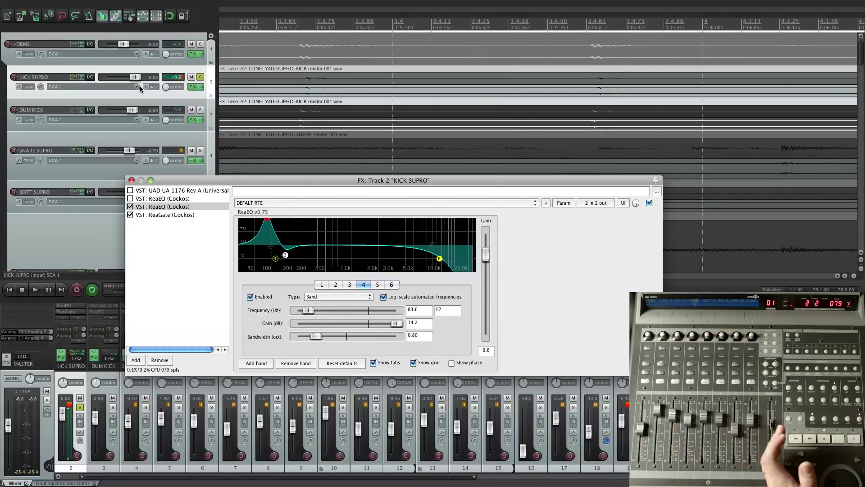
- Raise ReaGate's threshold to -10.3 dB and audition the gated kick with the boosted EQ
left_click(154, 216)
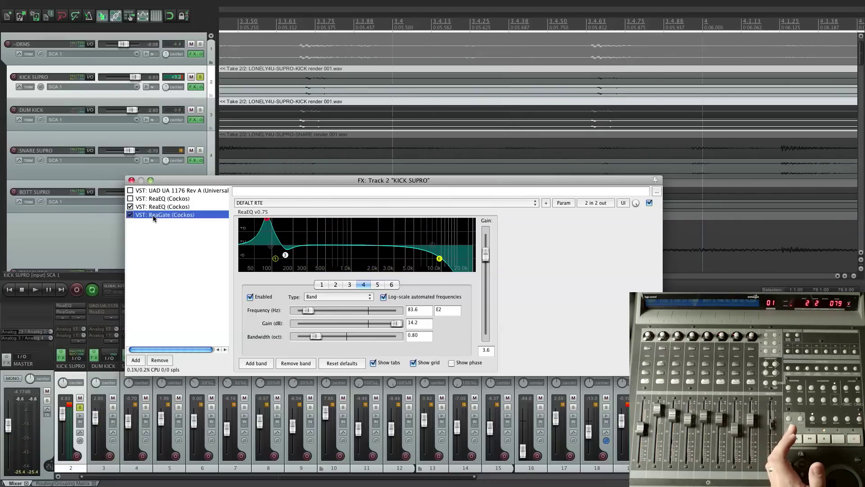
left_click_drag(247, 320, 246, 276)
key("space")
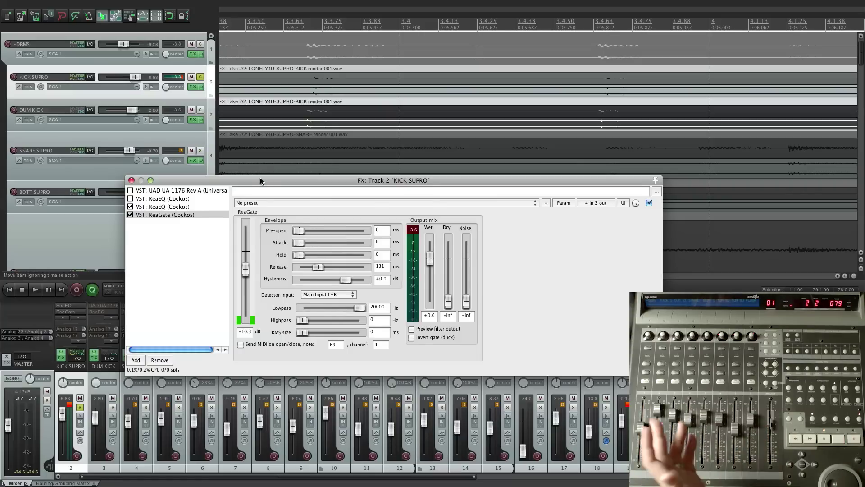
left_click_drag(265, 181, 265, 181)
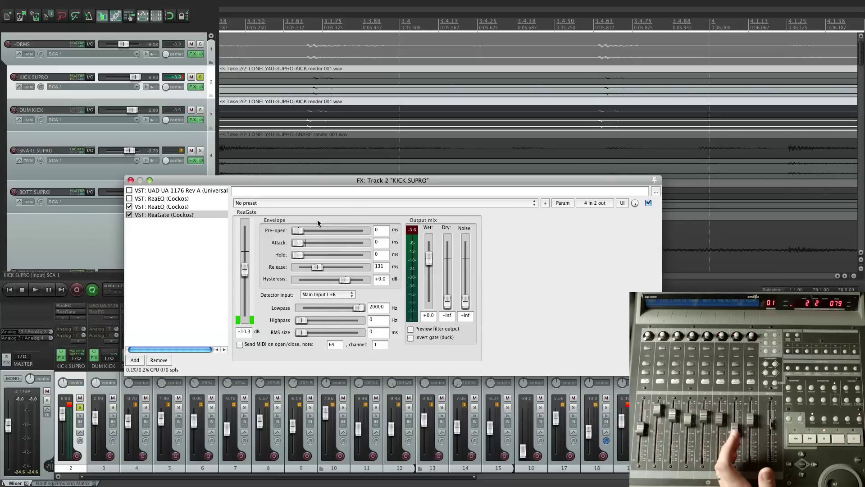
- Set ReaGate's detector input back to Auxiliary Input L+R so DUM KICK triggers it, and select the KICK SUPRO track
left_click(180, 107)
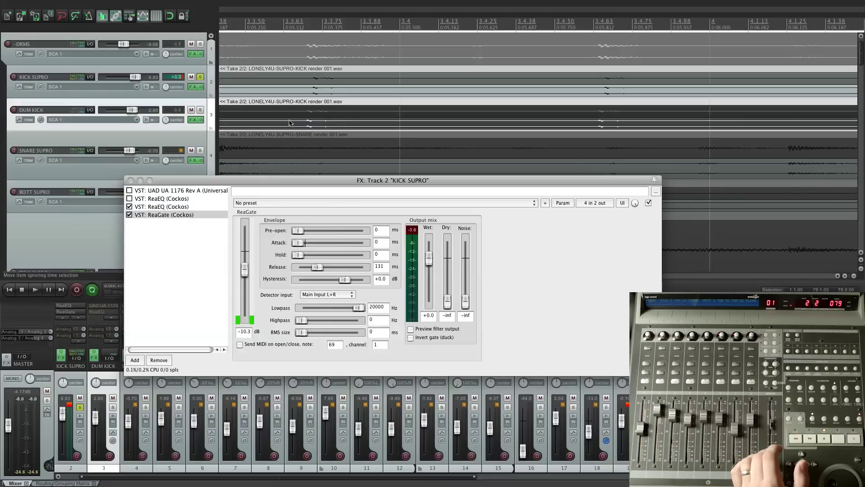
left_click(331, 295)
left_click(327, 319)
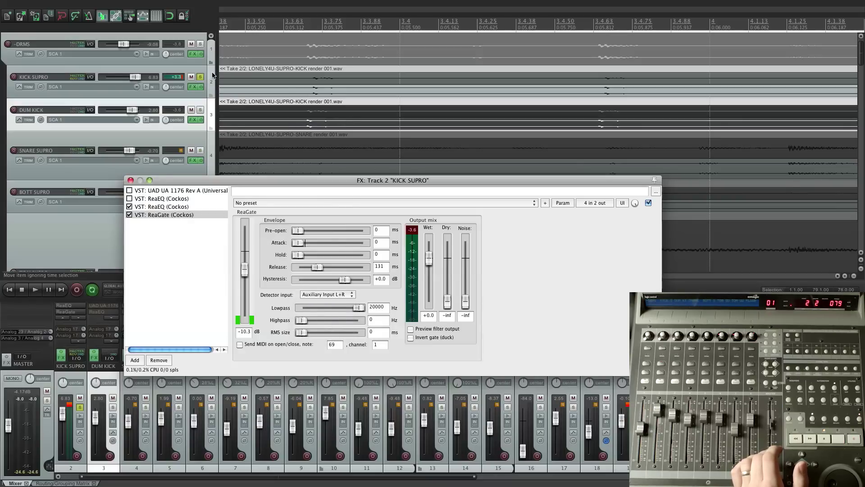
left_click(142, 97)
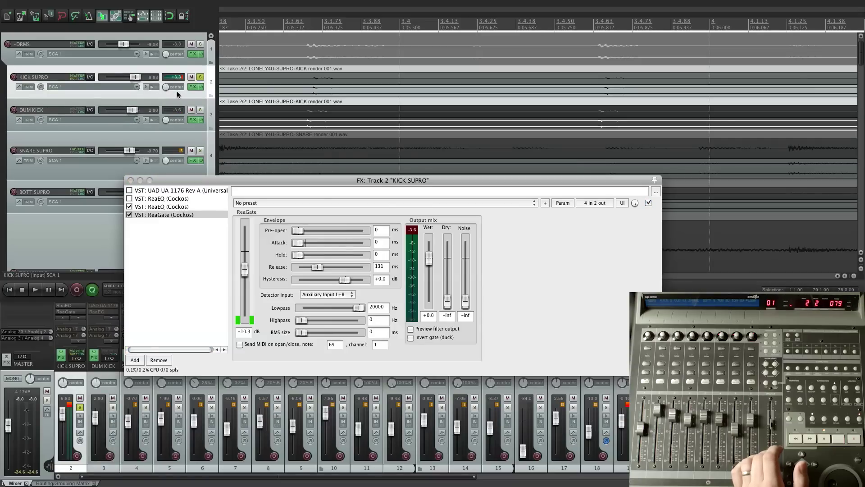
- Select the DUM KICK track and raise ReaGate's hold to 5 ms on KICK SUPRO while auditioning the gated kick
left_click(198, 102)
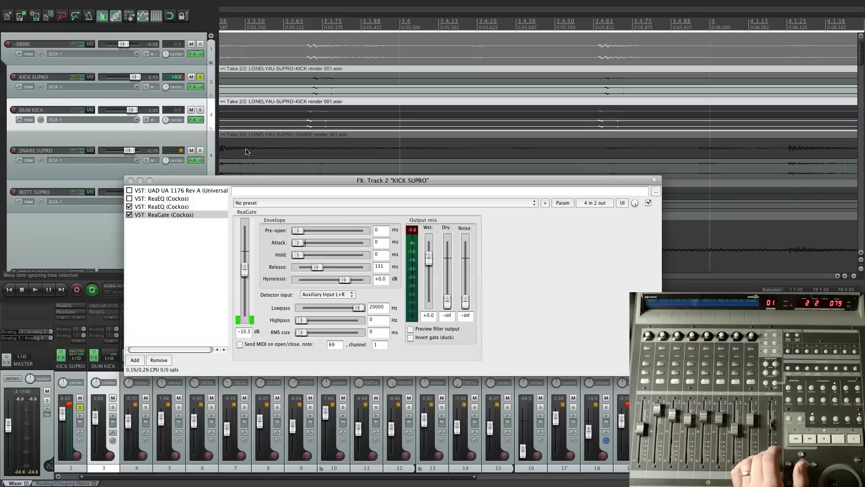
left_click(298, 256)
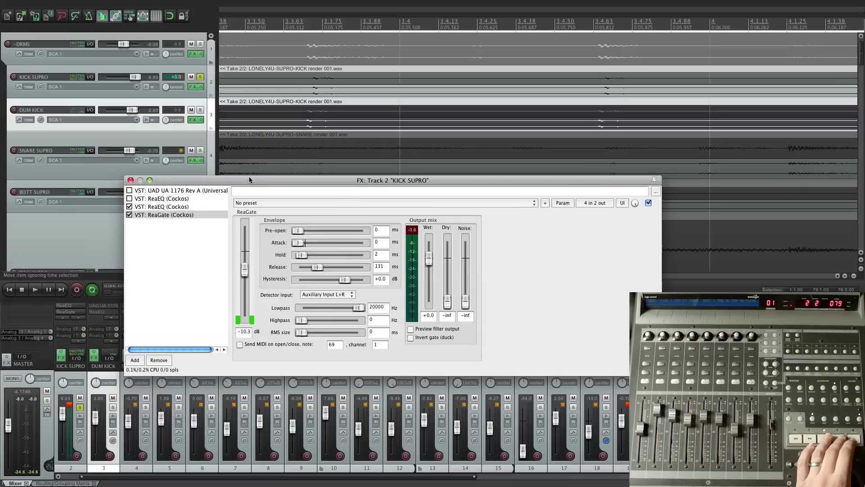
left_click_drag(249, 180, 241, 175)
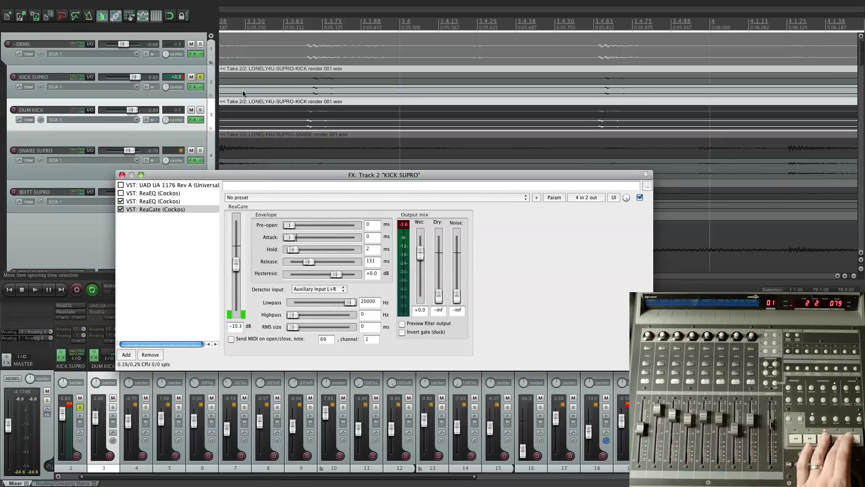
key("space")
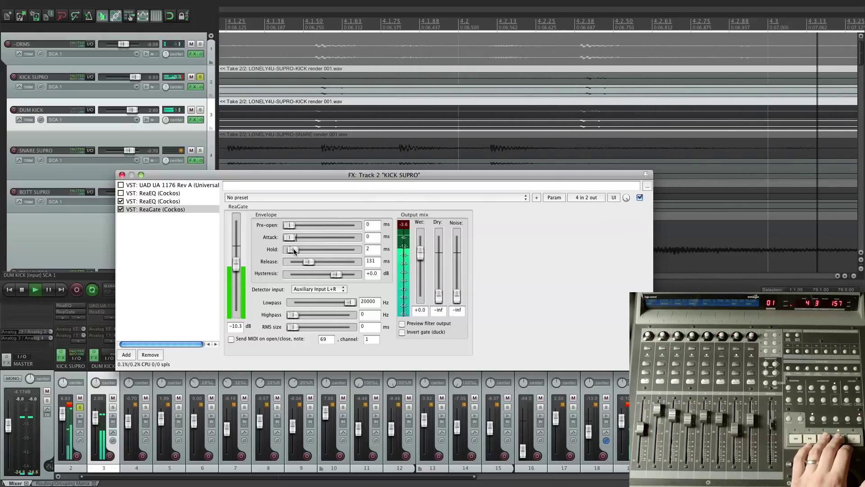
left_click_drag(294, 251, 298, 250)
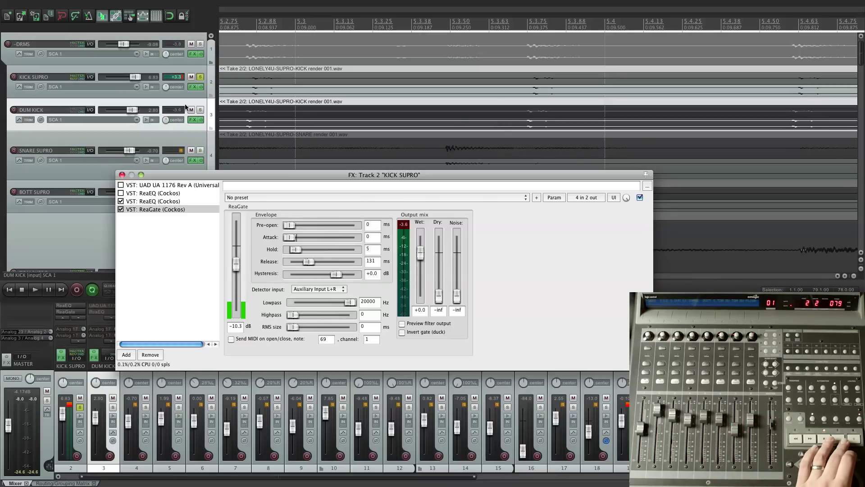
- Shift the DUM KICK item further ahead of the KICK SUPRO hits and audition how the gate opens
left_click_drag(529, 125, 517, 126)
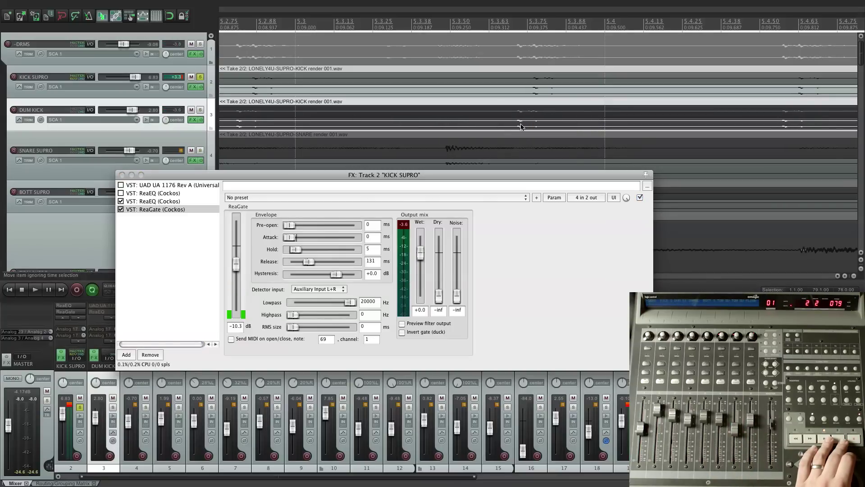
key("space")
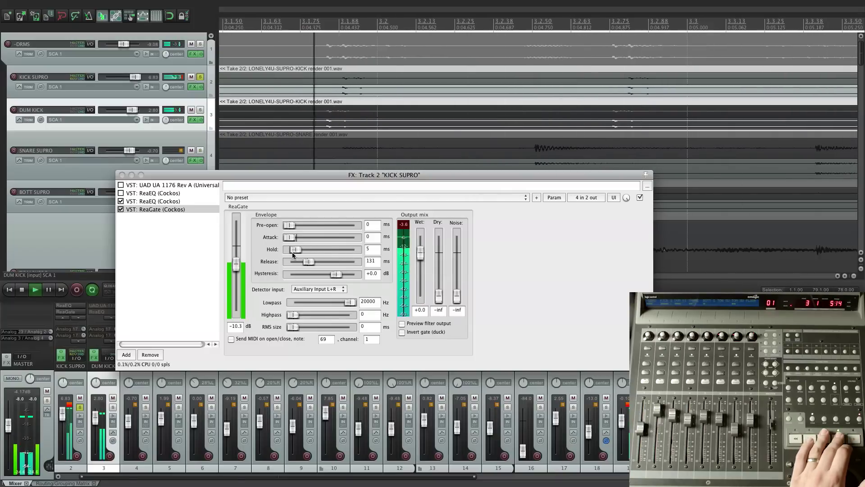
key("space")
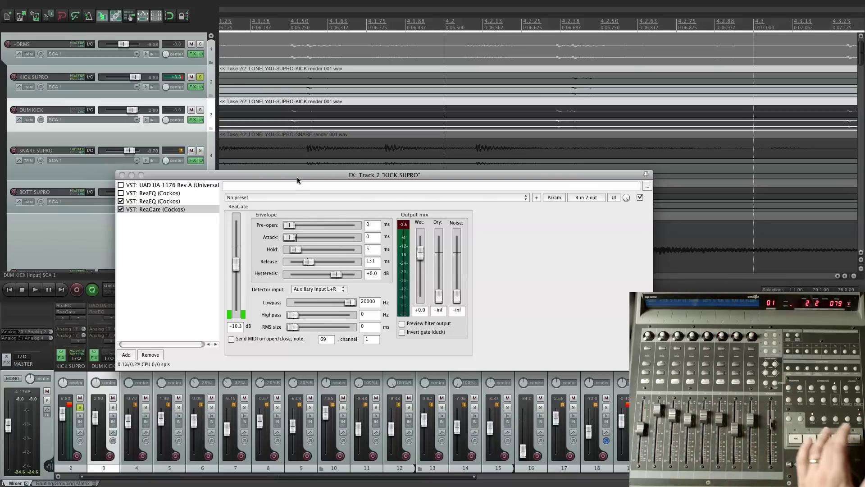
key("space")
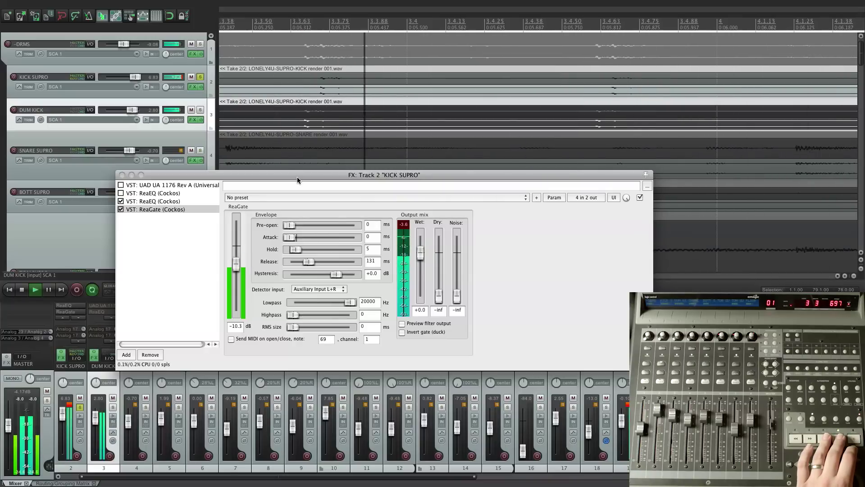
- Set ReaGate's attack to 2 ms, release to 241 ms and threshold to -12.0 dB while listening to the kick
key("space")
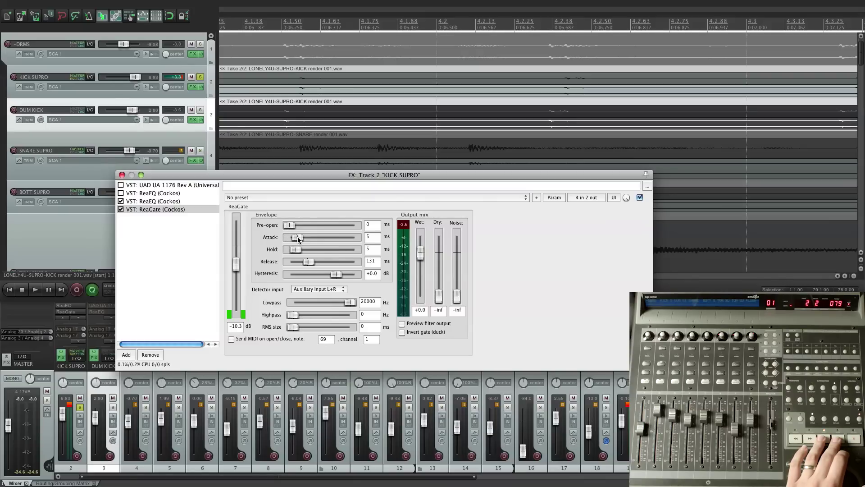
key("space")
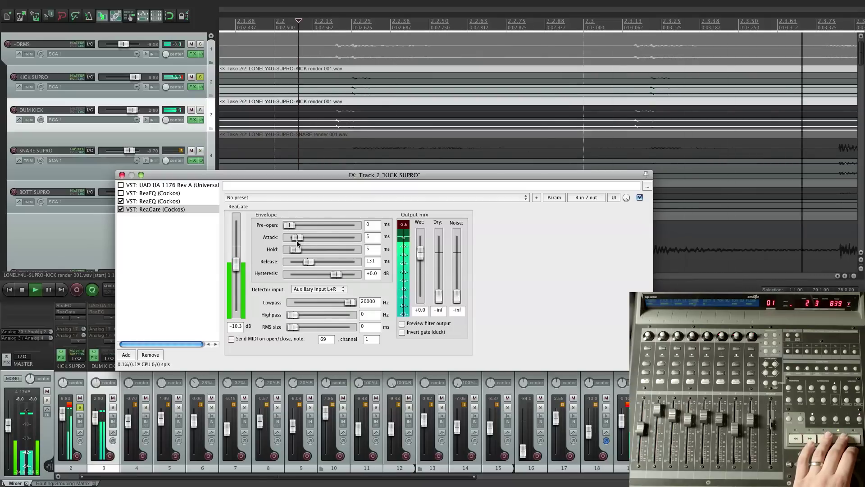
left_click_drag(297, 238, 308, 261)
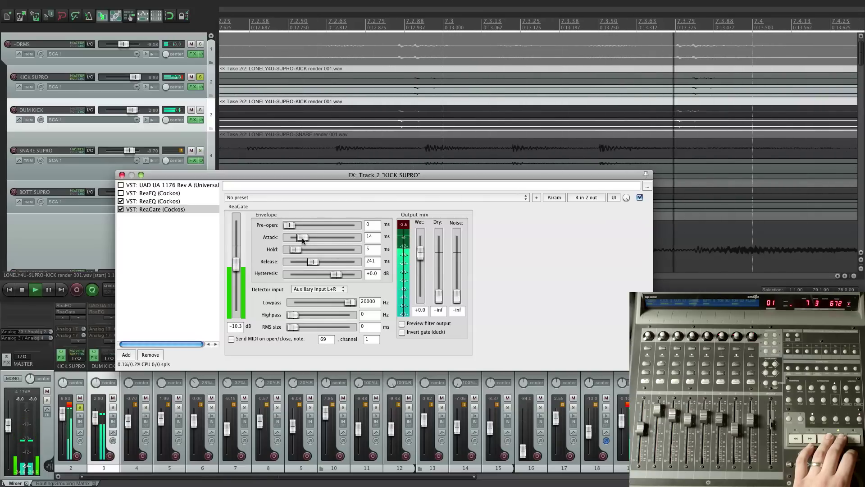
left_click_drag(302, 237, 294, 237)
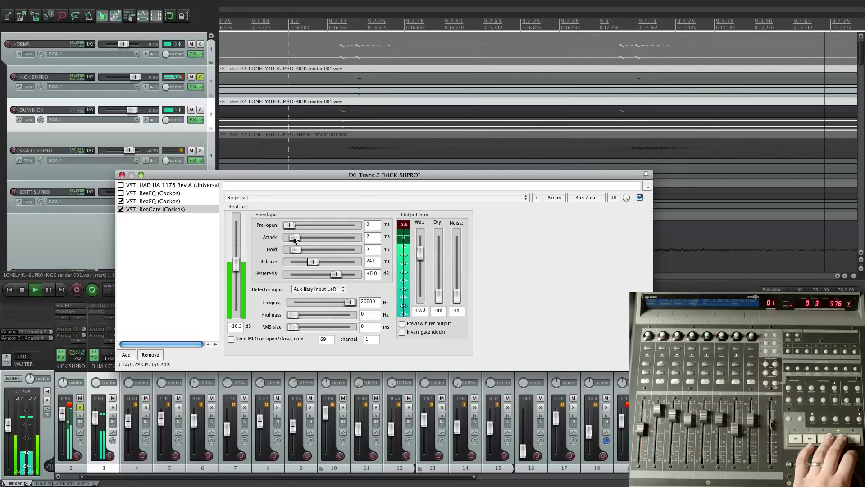
left_click_drag(233, 261, 234, 265)
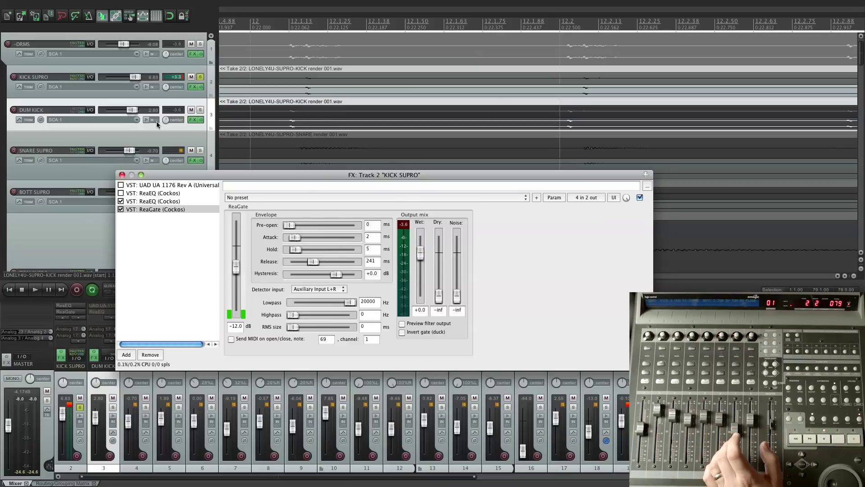
- Move the DUM KICK item back closer to the KICK SUPRO hits and raise ReaGate's threshold to -6.0 dB
left_click_drag(569, 125, 582, 125)
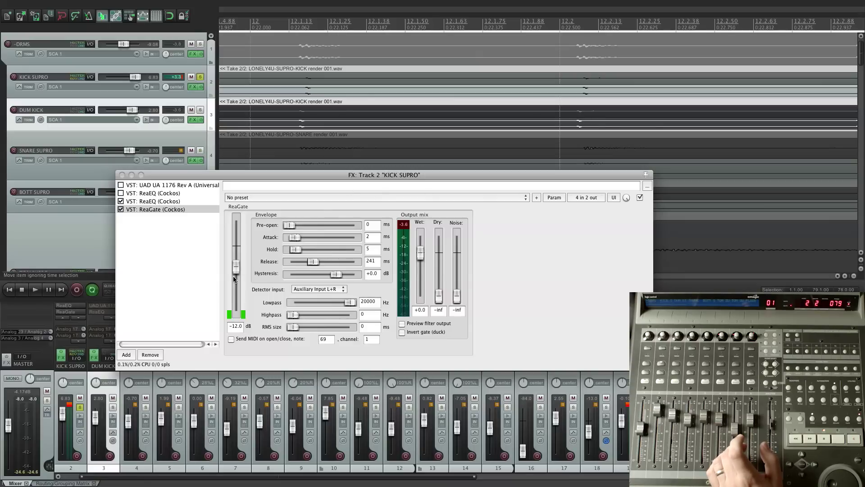
left_click_drag(237, 178, 218, 178)
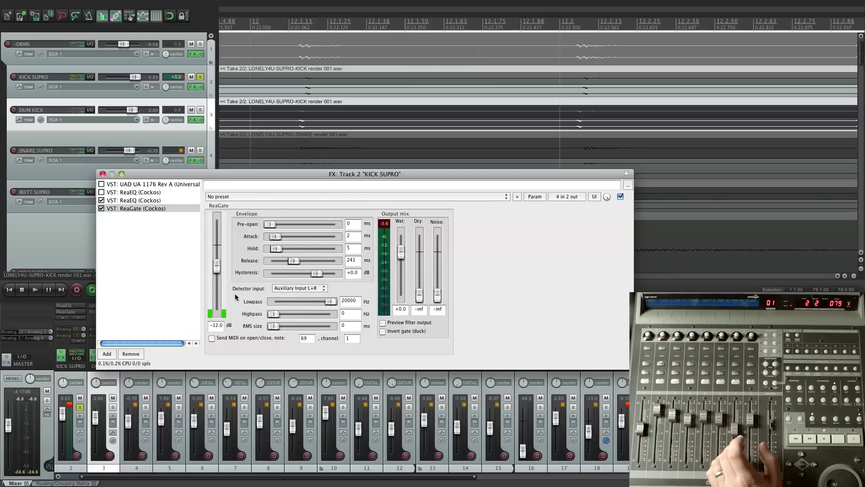
left_click(216, 326)
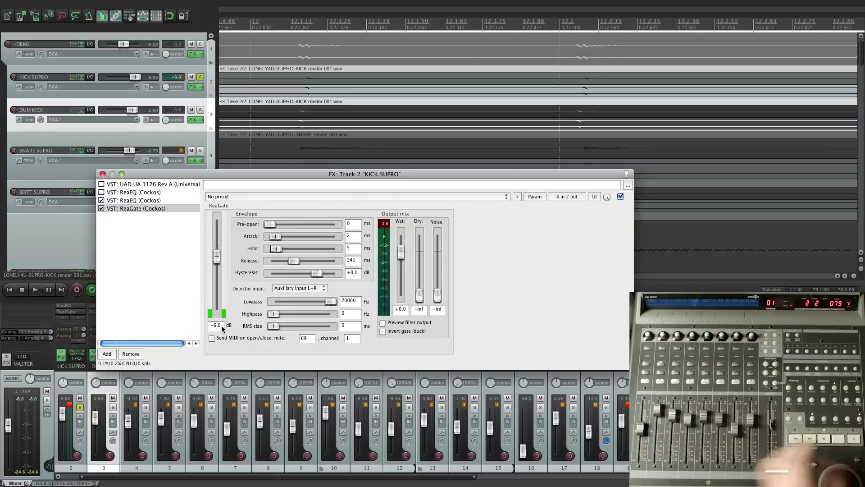
- Audition ReaGate thresholds up to -1.7 dB, settle on -8.0 dB and shorten the release to 96 ms
left_click_drag(218, 259, 219, 262)
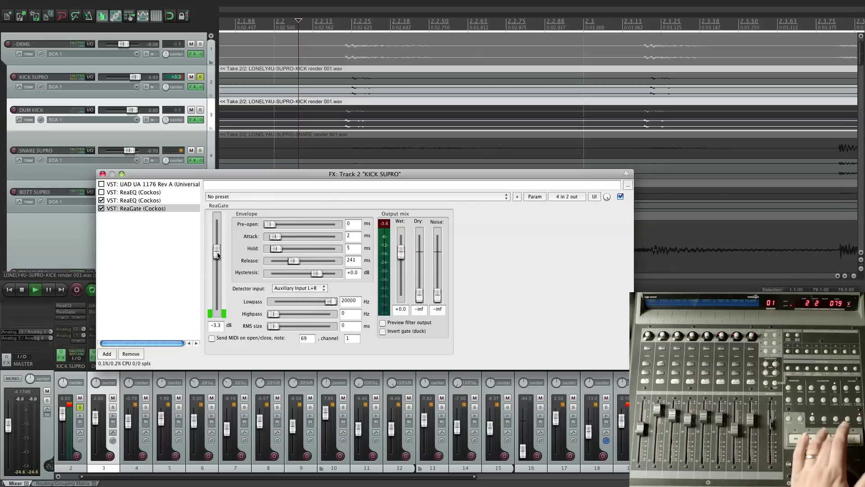
left_click_drag(217, 256, 217, 252)
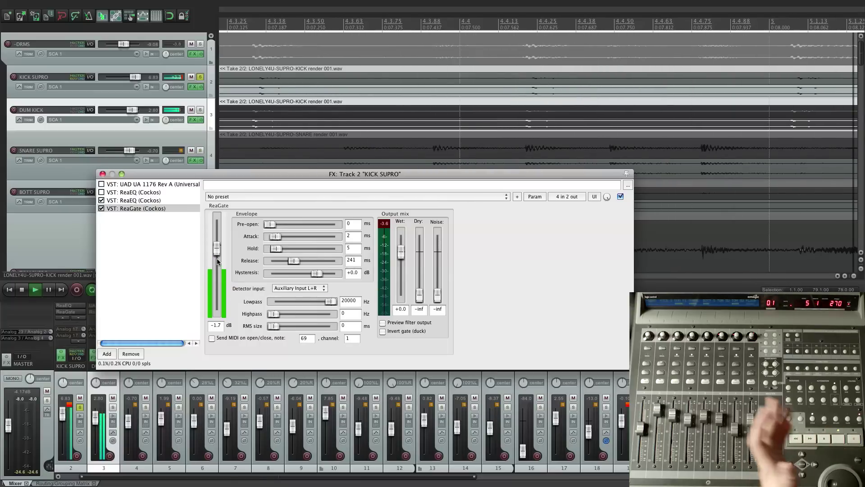
left_click_drag(218, 251, 217, 268)
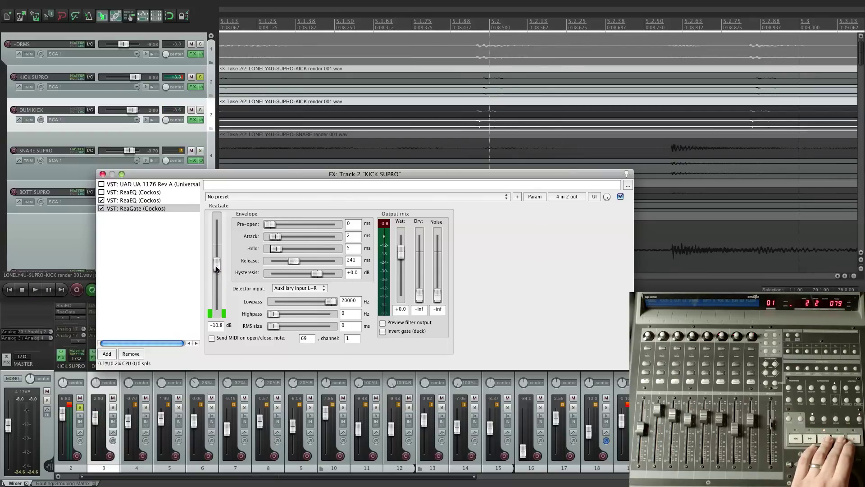
left_click_drag(217, 269, 219, 264)
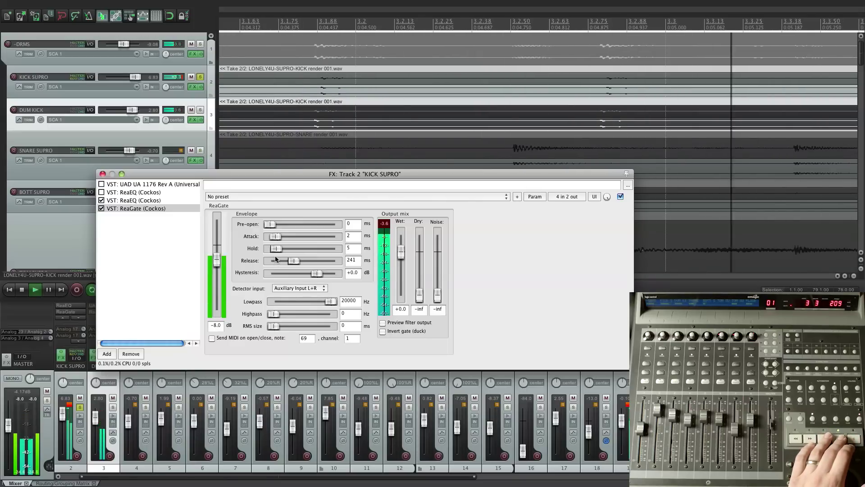
left_click_drag(290, 261, 285, 266)
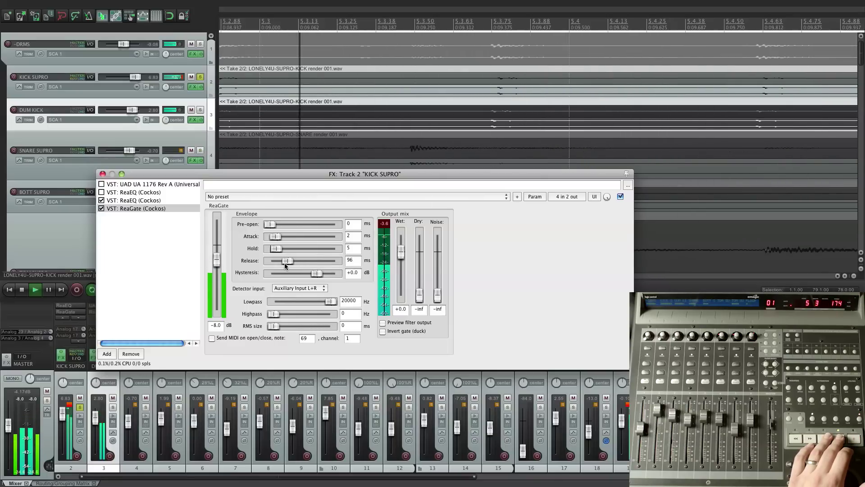
- Unsolo KICK SUPRO and, with the full mix playing, set ReaGate's hold to 13 ms and release to 227 ms
key("space")
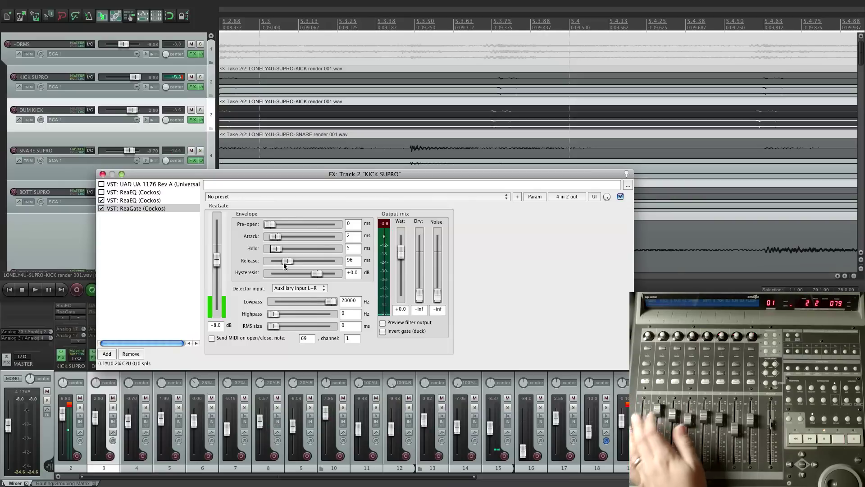
key("space")
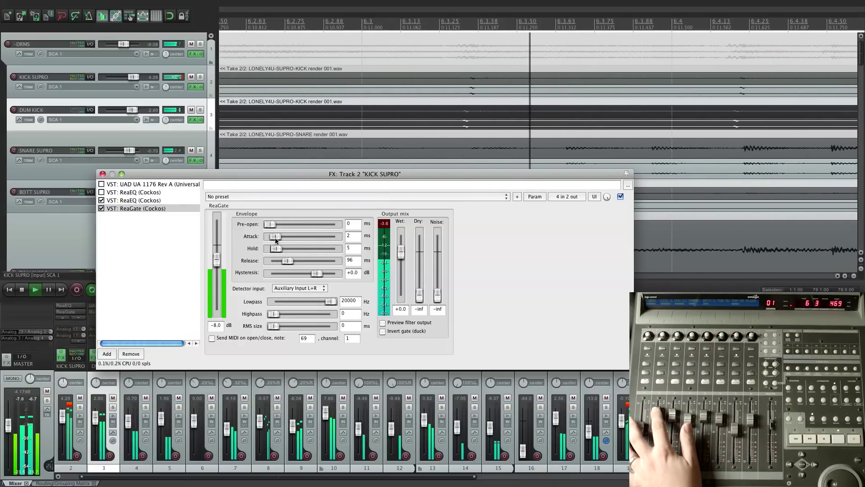
left_click_drag(277, 248, 294, 262)
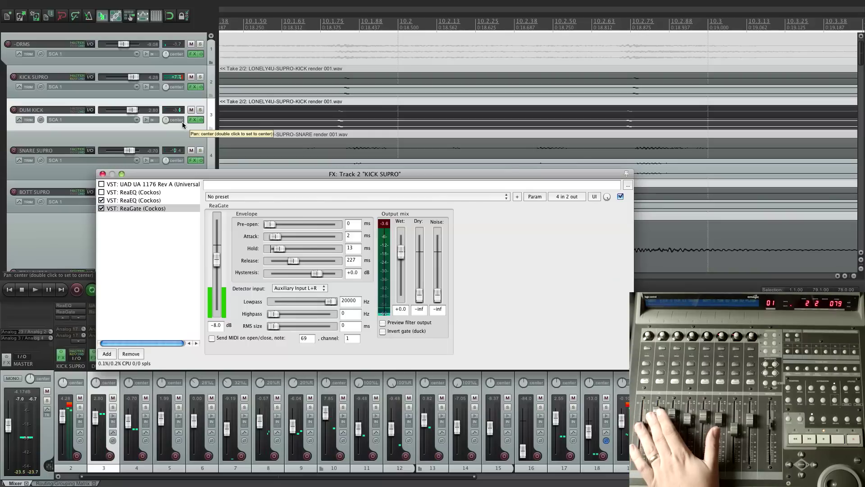
- Reduce band 4 of the enabled ReaEQ on KICK SUPRO to 2.6 dB at 80.9 Hz and close the FX window
left_click(191, 87)
left_click(191, 87)
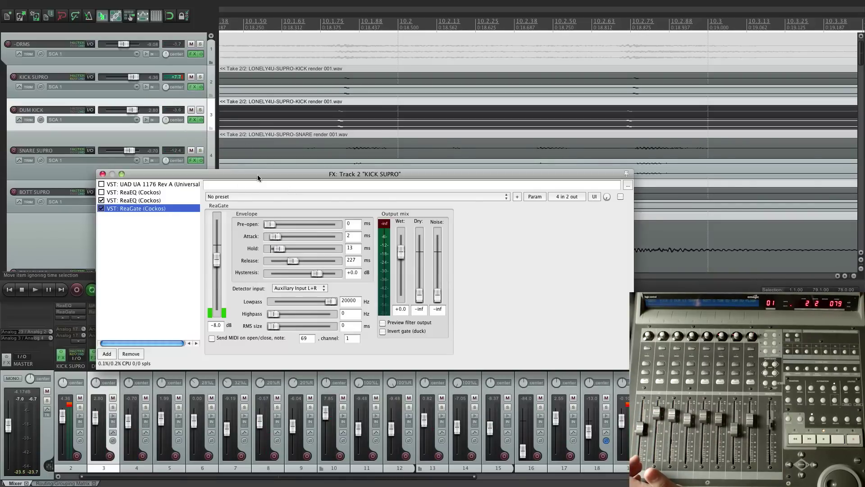
left_click(148, 201)
left_click_drag(242, 214, 237, 234)
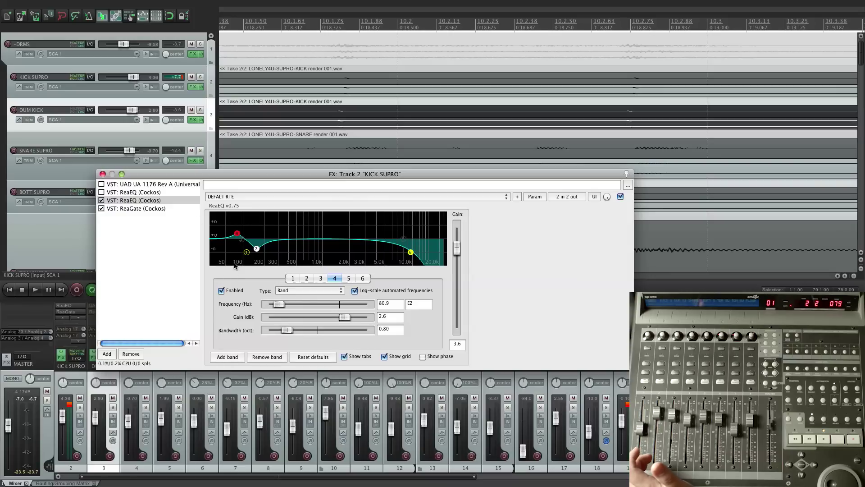
left_click(103, 174)
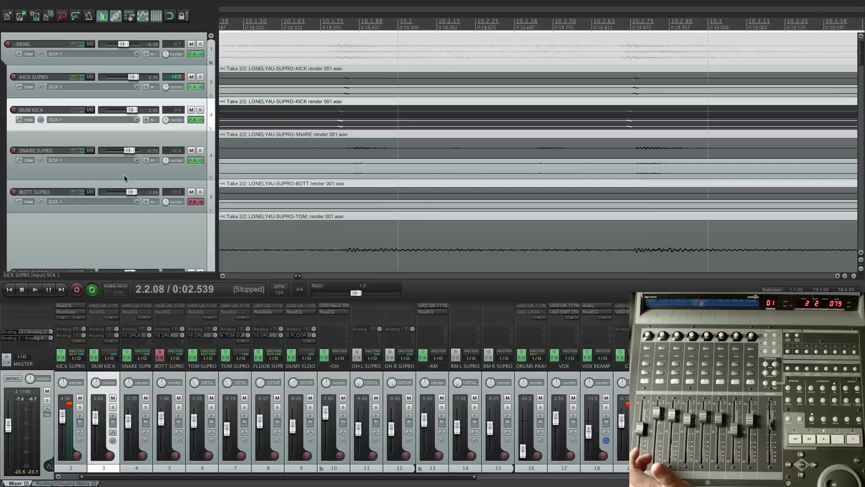
- Solo the TOM SUPRO track numbered 6 and play it from just before its first audible hits
left_click(174, 138)
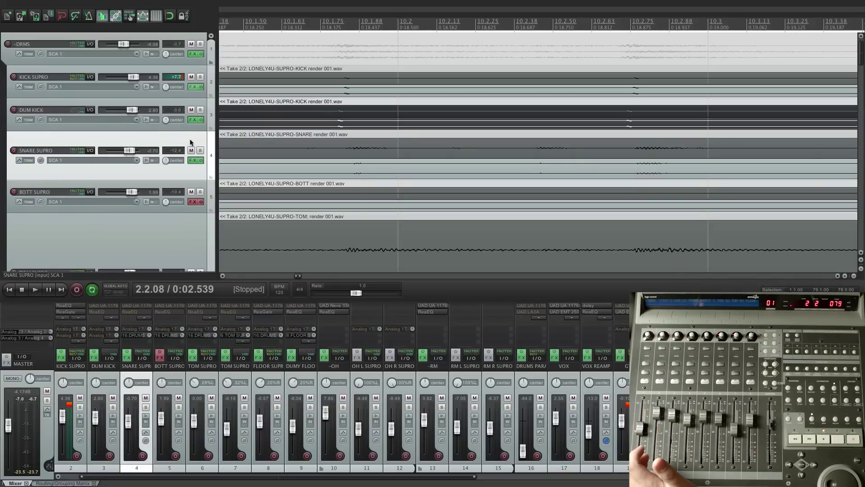
left_click_drag(860, 56, 859, 90)
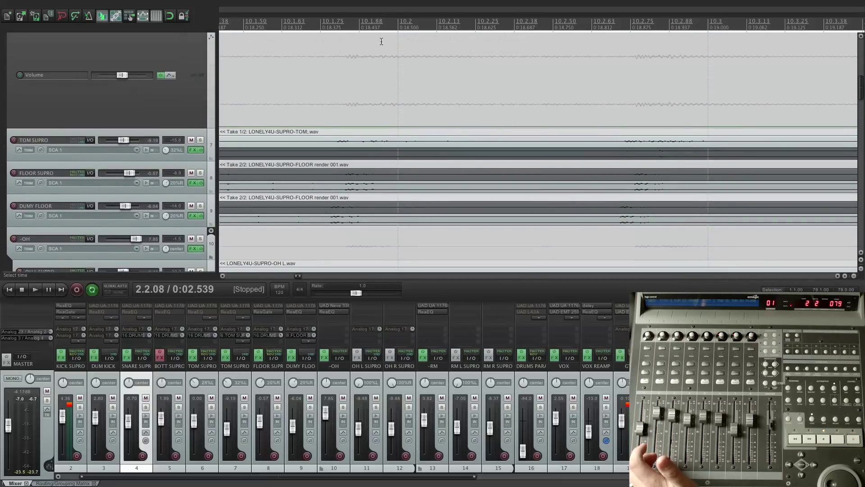
left_click(155, 135)
left_click_drag(863, 93, 863, 80)
left_click(220, 152)
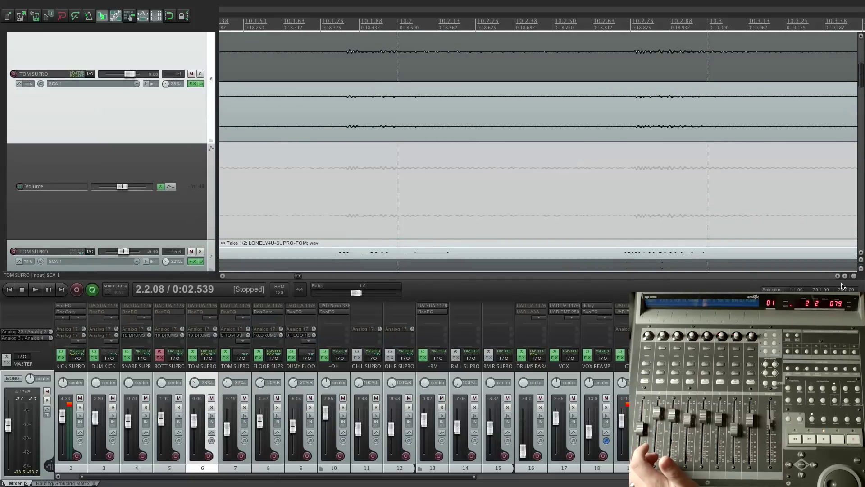
left_click(855, 276)
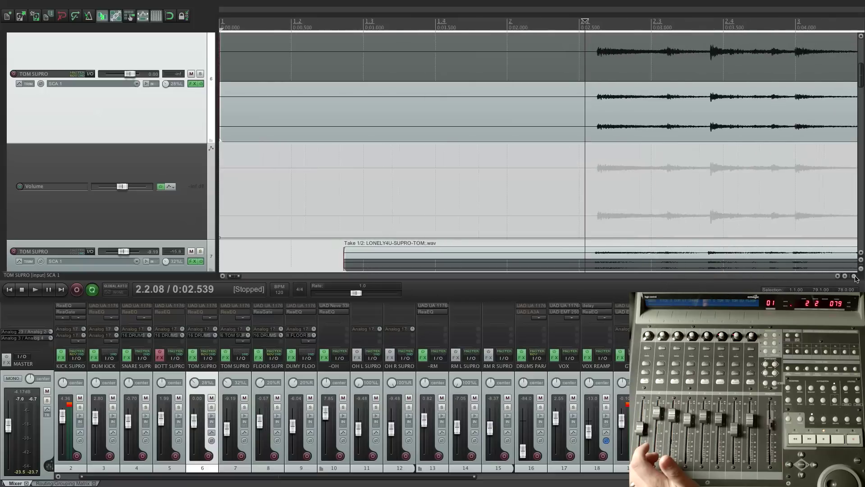
left_click(855, 276)
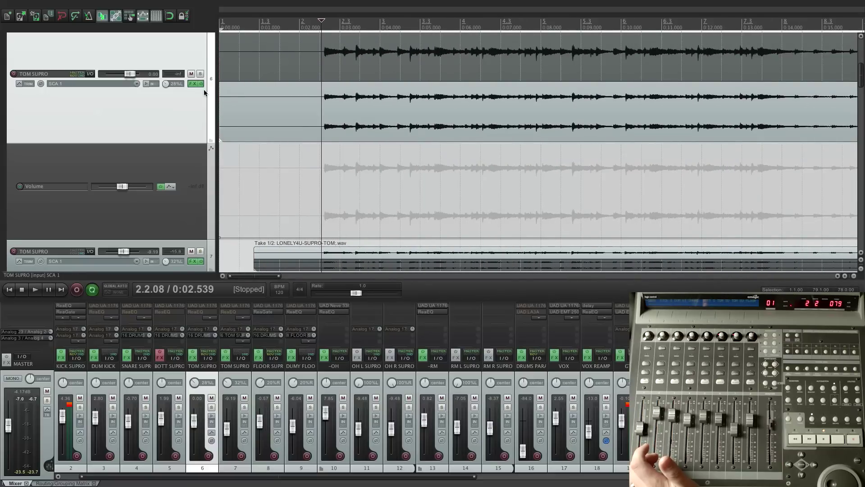
left_click(201, 76)
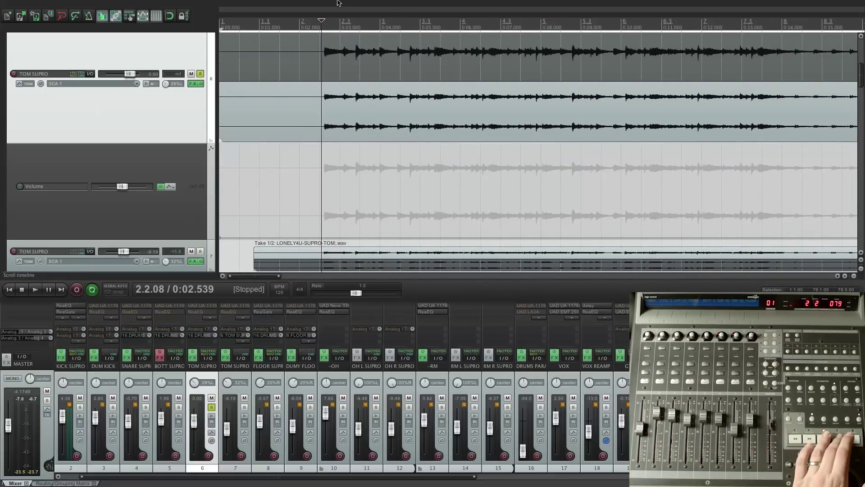
left_click(320, 21)
key("space")
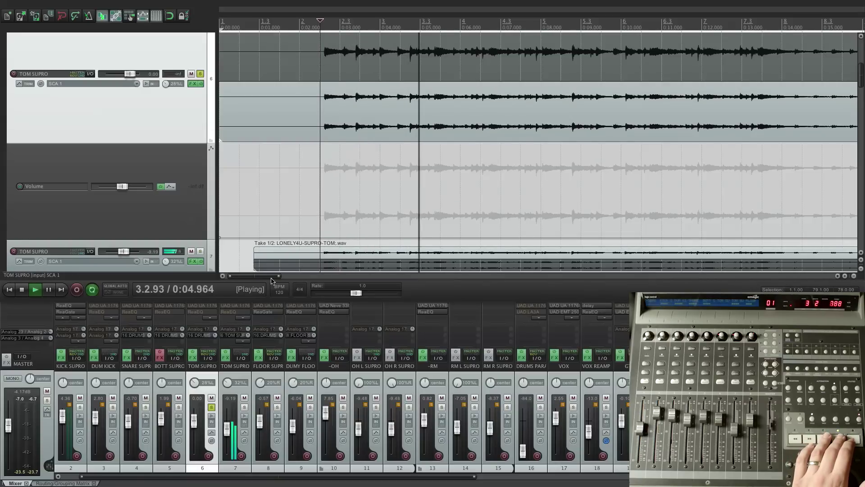
- Play the soloed TOM SUPRO track from the start of the loud tom hits at bar 19
left_click_drag(264, 276, 363, 277)
left_click(528, 25)
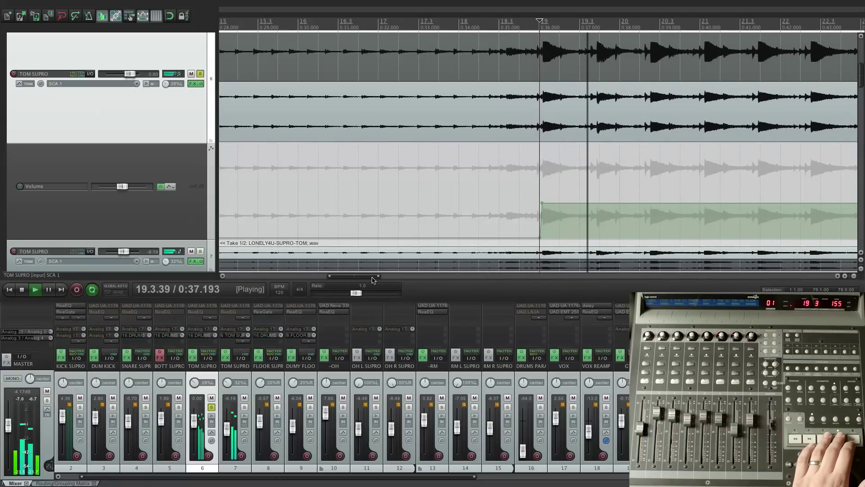
scroll(387, 280, "right", 3)
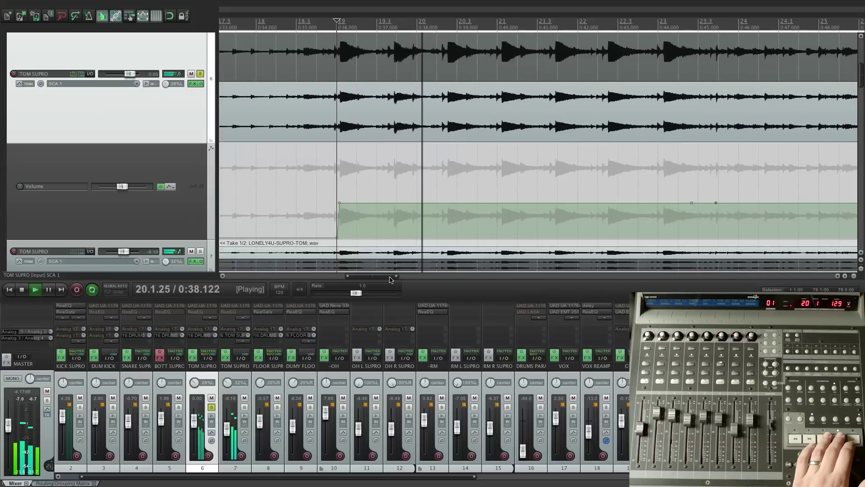
- Enable ReaGate on TOM SUPRO track 6 and audition the gated tom hits from bar 19
left_click(193, 83)
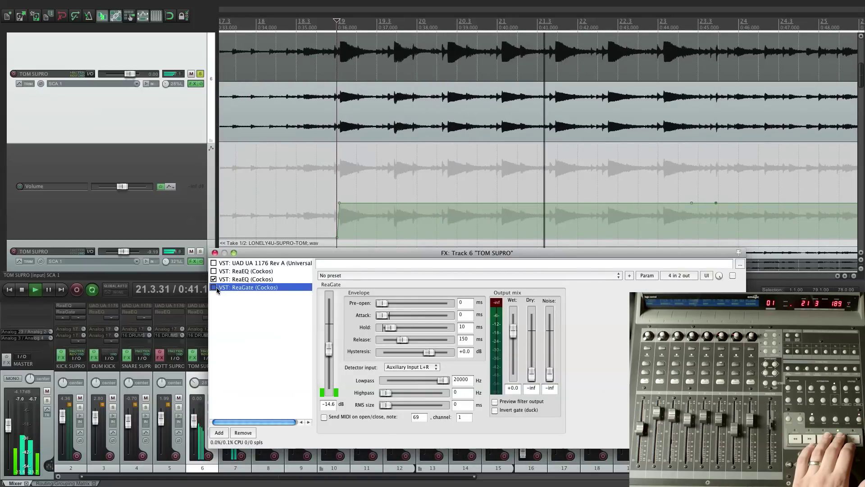
key("ctrl+b")
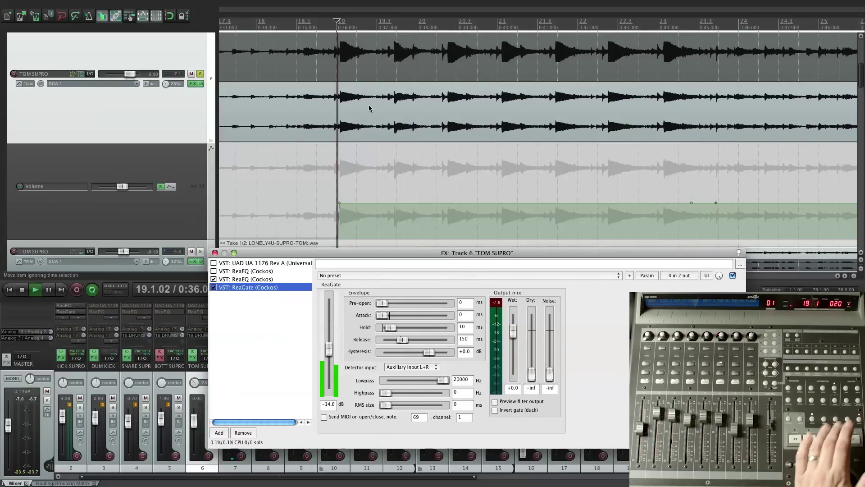
left_click_drag(323, 254, 319, 246)
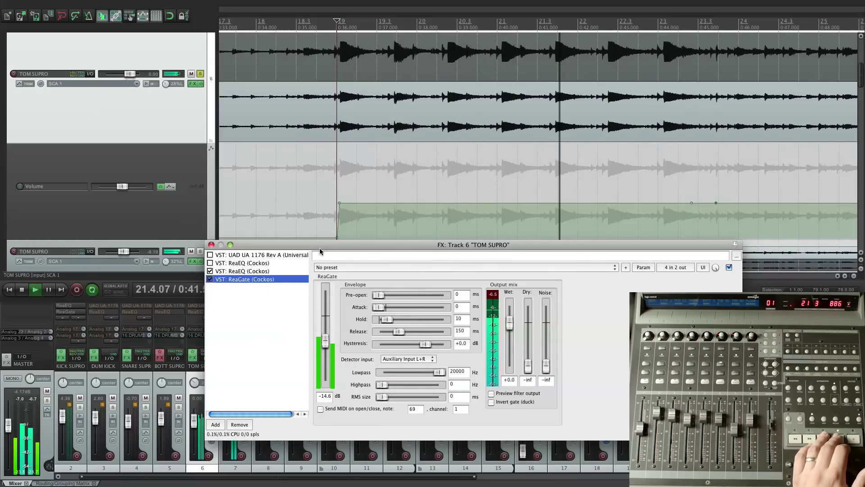
key("space")
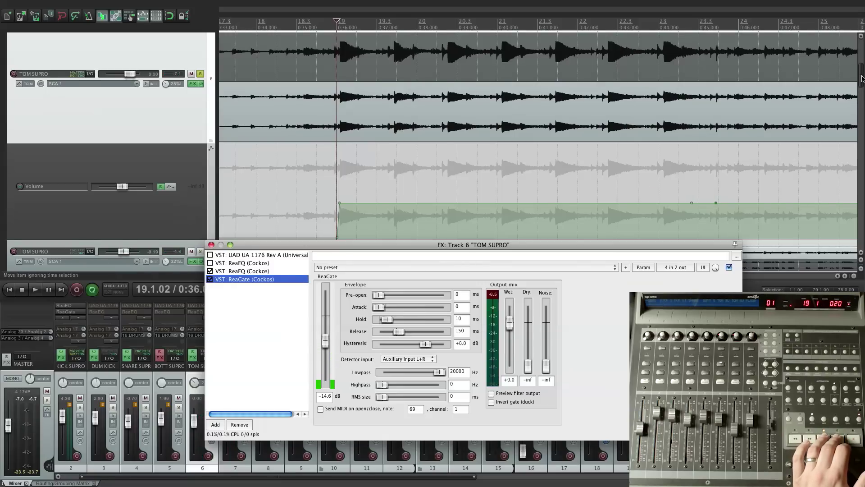
- Close the FX window and tighten the volume envelope's rise at bar 19 so both points sit just before the first tom hit's attack
scroll(741, 60, "down", 3)
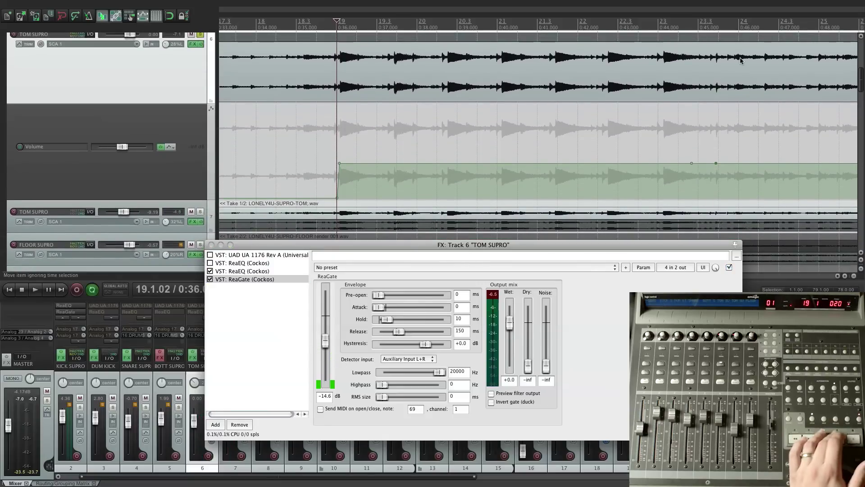
key("equal")
scroll(740, 60, "up", 8)
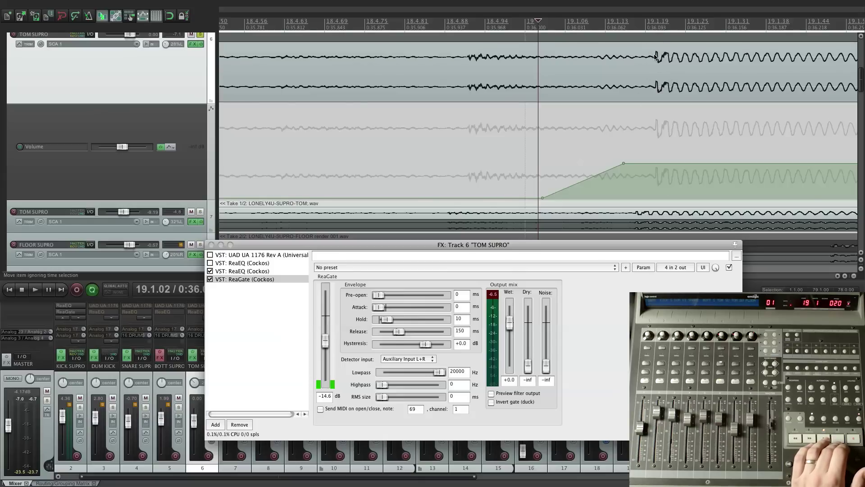
left_click(211, 245)
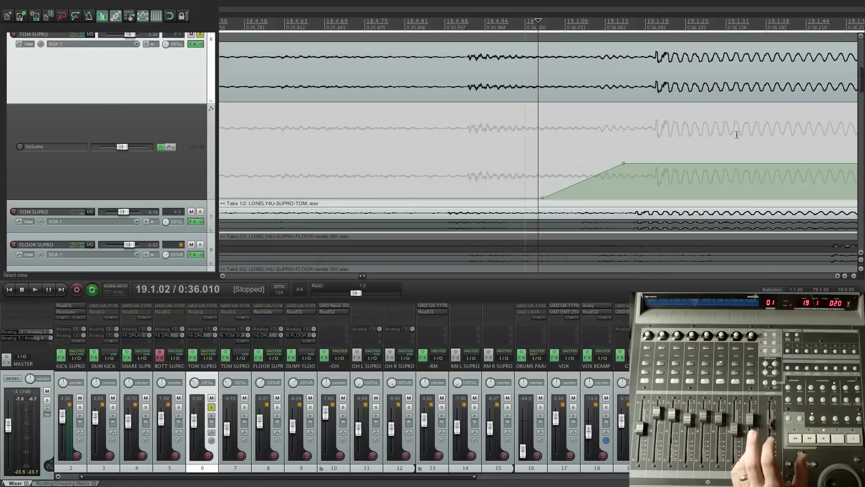
left_click_drag(619, 166, 651, 161)
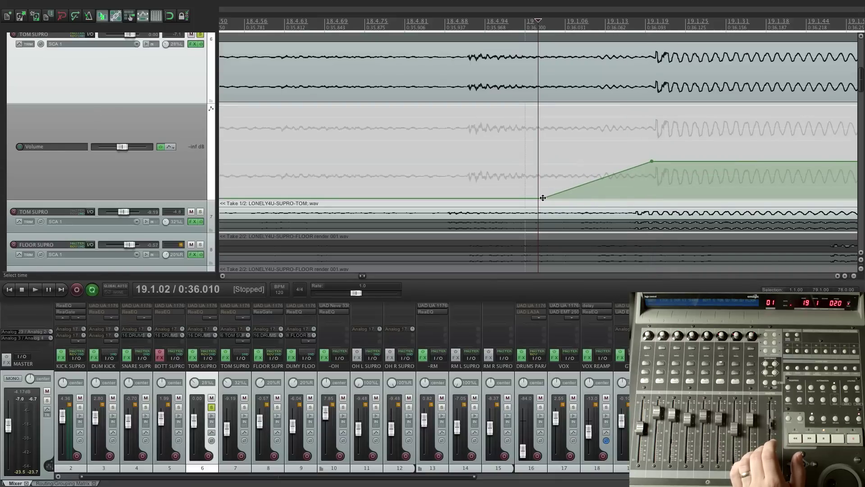
left_click_drag(543, 198, 614, 211)
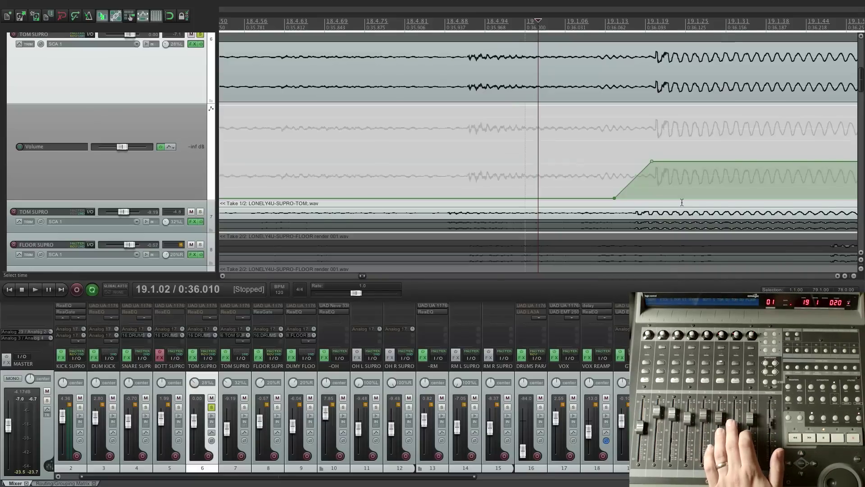
- Revisit ReaGate on track 6, close its window and play the tom part from about 18.3.89, just before the bar 19 hits
scroll(681, 202, "down", 8)
scroll(681, 203, "down", 8)
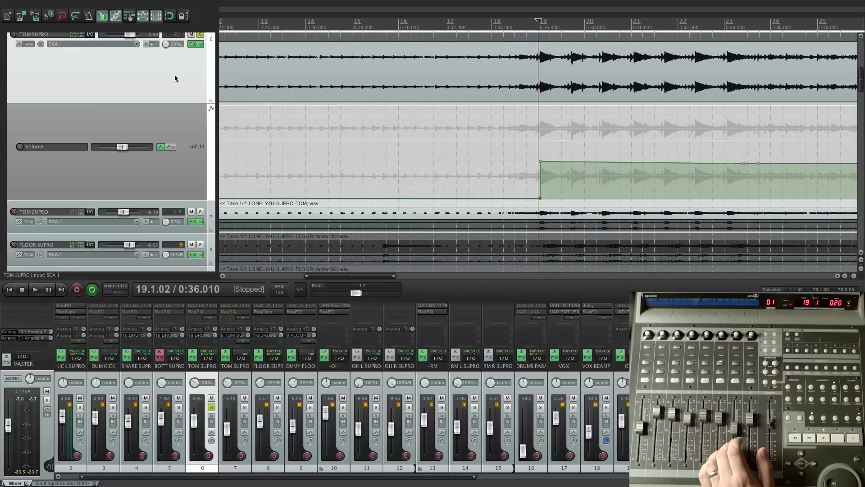
left_click_drag(354, 276, 380, 276)
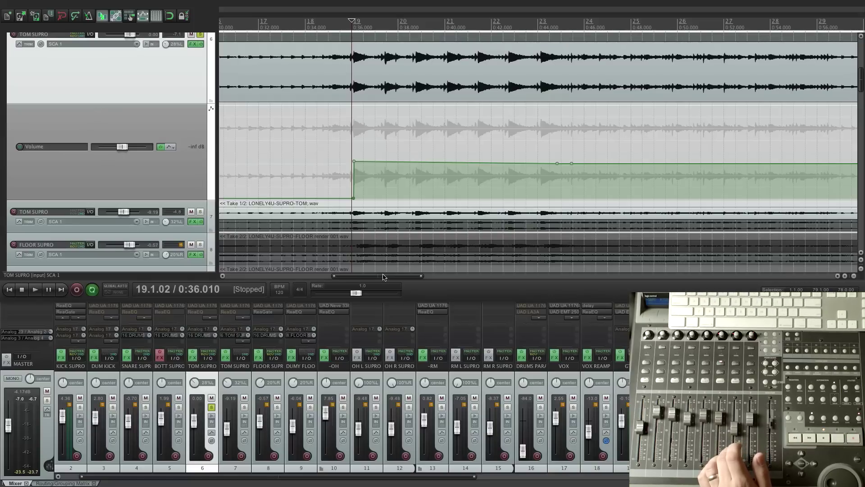
left_click(194, 45)
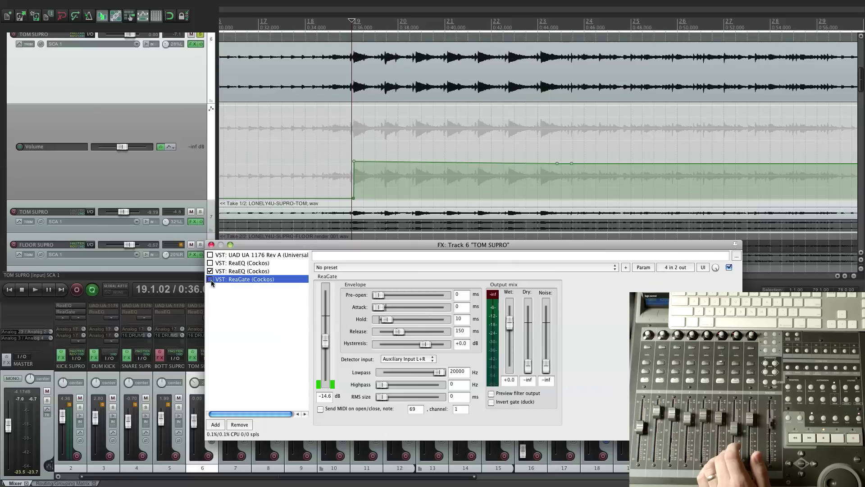
left_click(211, 245)
left_click(338, 29)
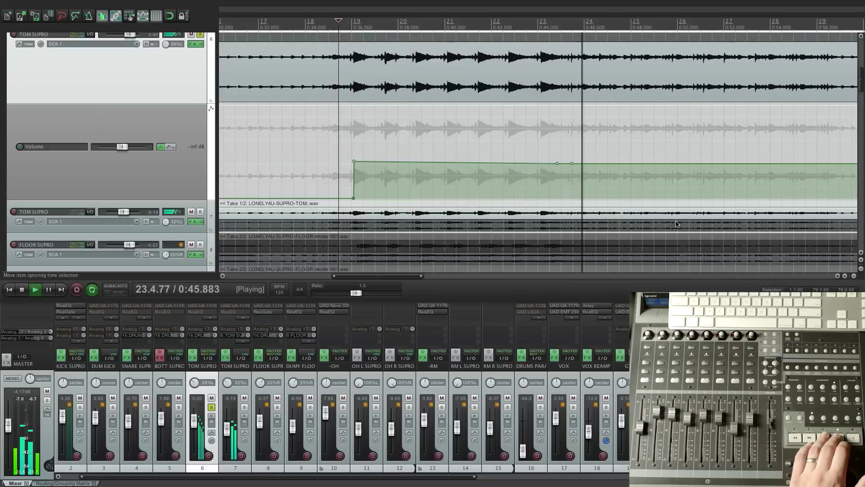
key("space")
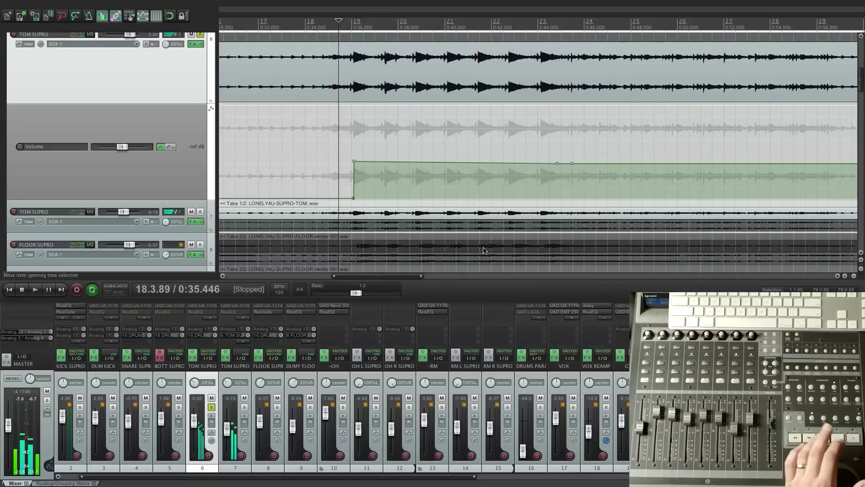
- Add two volume envelope points just before the second group of tom hits near bar 42 and lower the preceding segment to silence
left_click_drag(398, 275, 517, 283)
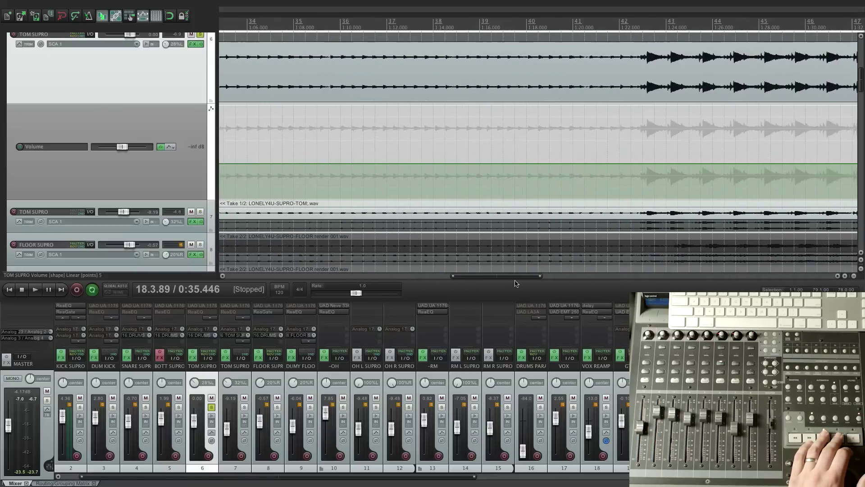
left_click(643, 162)
left_click(630, 163)
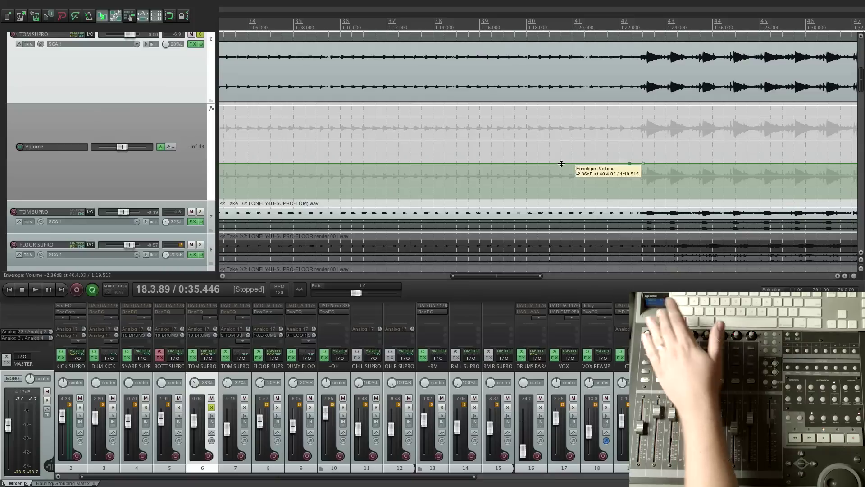
left_click_drag(560, 163, 560, 198)
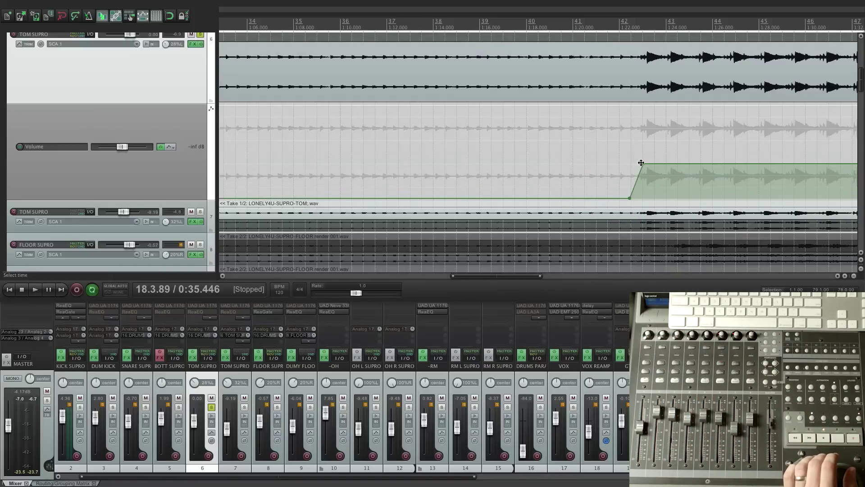
- Examine the shaped volume envelope across the song and around the fade-out after the first tom section near bar 23
key("minus")
key("minus")
key("minus")
key("minus")
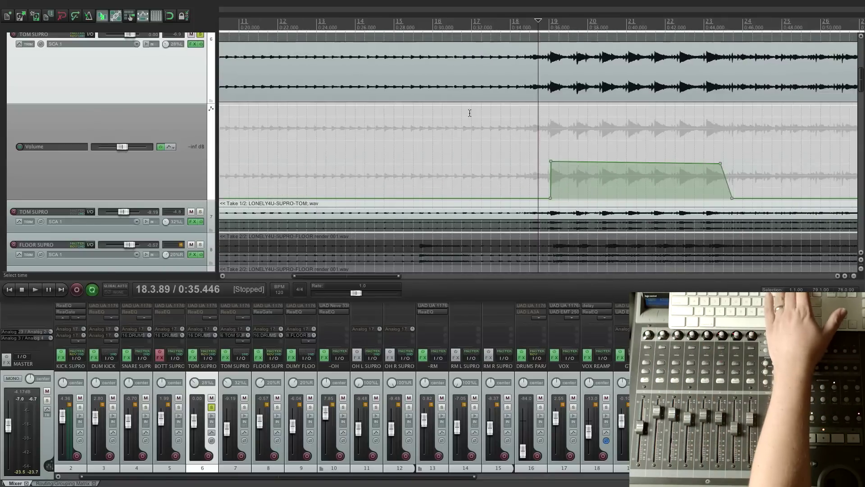
key("minus")
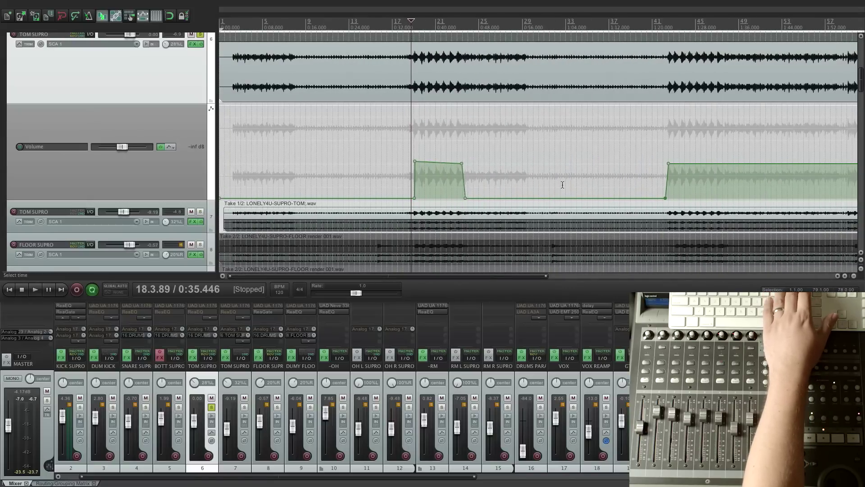
left_click(460, 162)
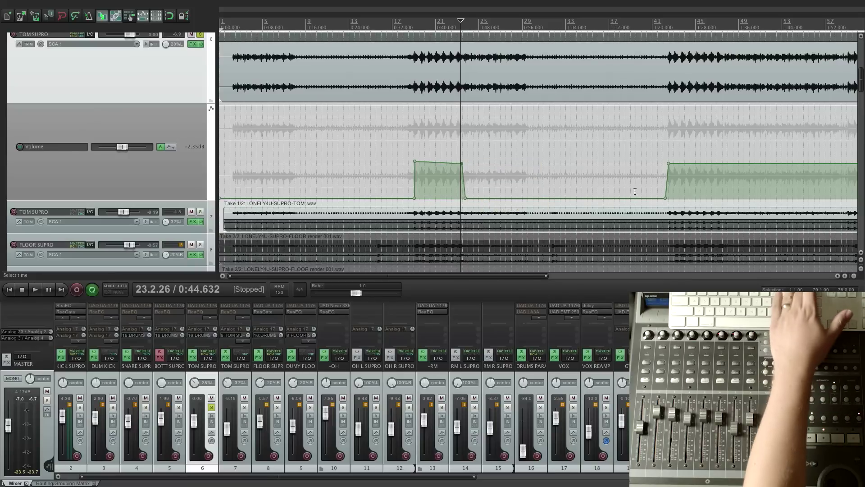
key("equal")
key("equal")
key("equal")
key("equal")
key("minus")
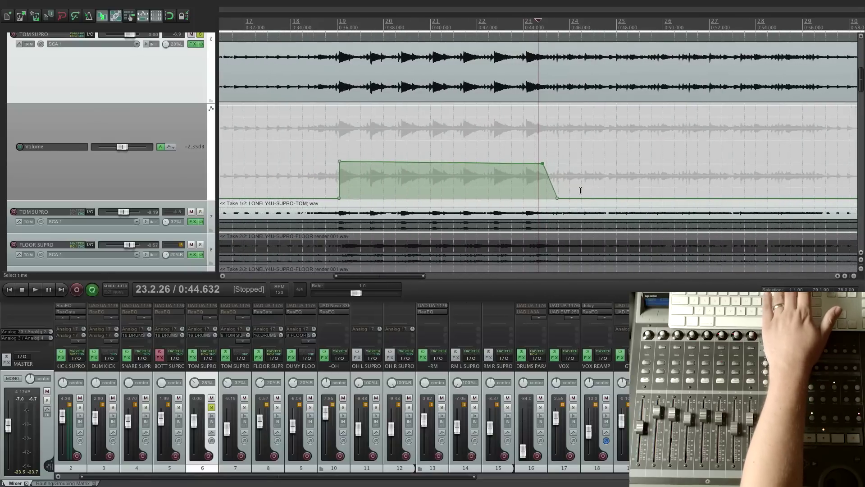
- Audition the last hit of the second tom section from 46.4.74 and add two volume envelope points after it, near bar 47
key("minus")
key("minus")
key("minus")
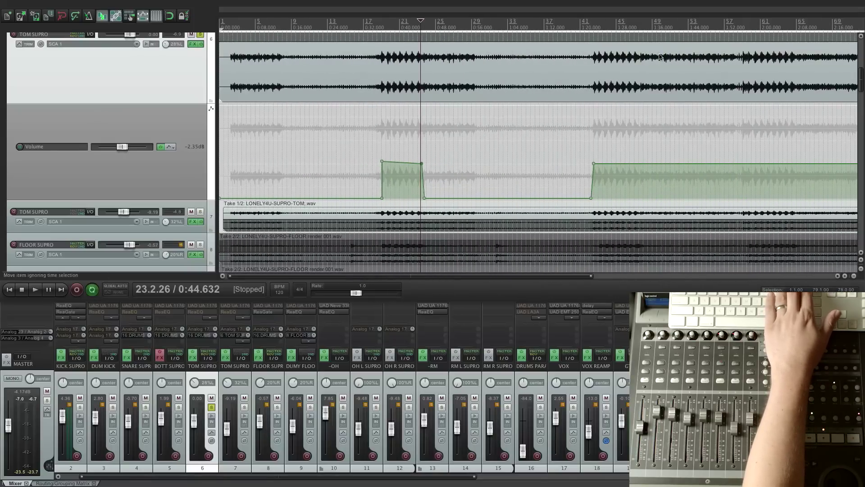
key("equal")
key("equal")
key("equal")
key("equal")
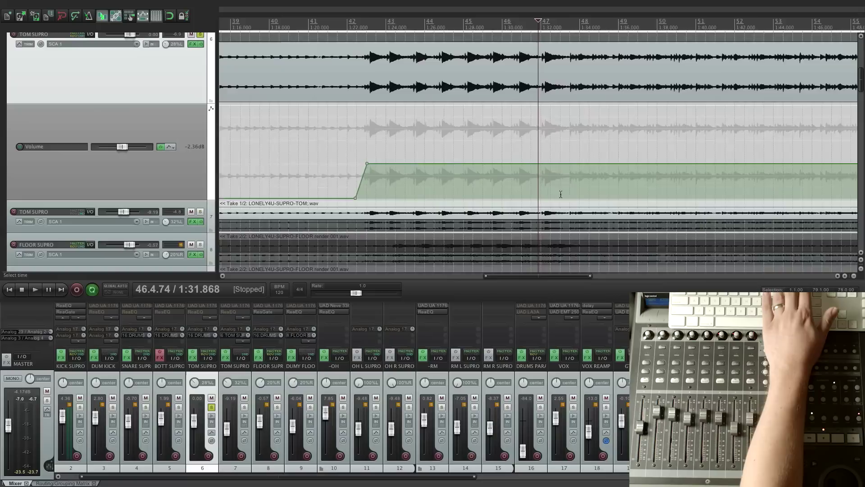
key("space")
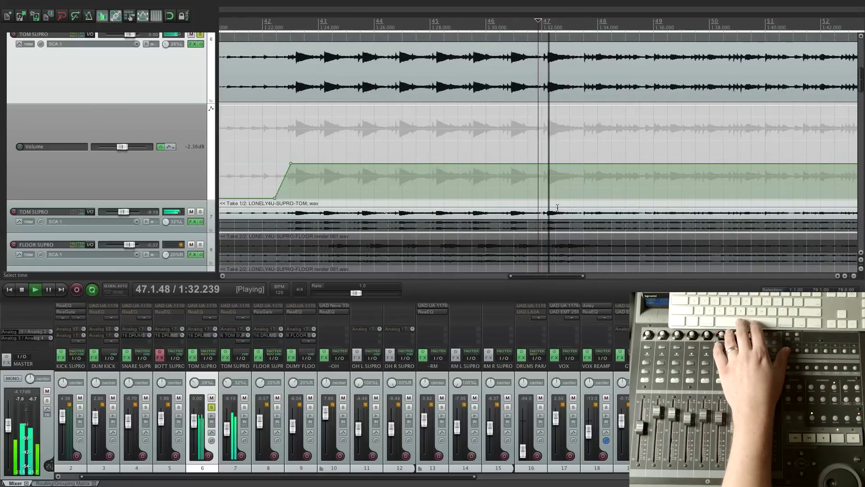
key("space")
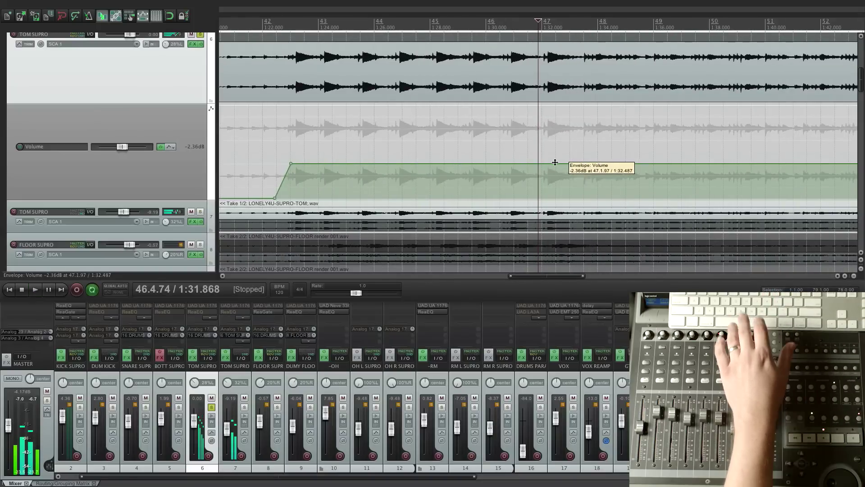
left_click(557, 164)
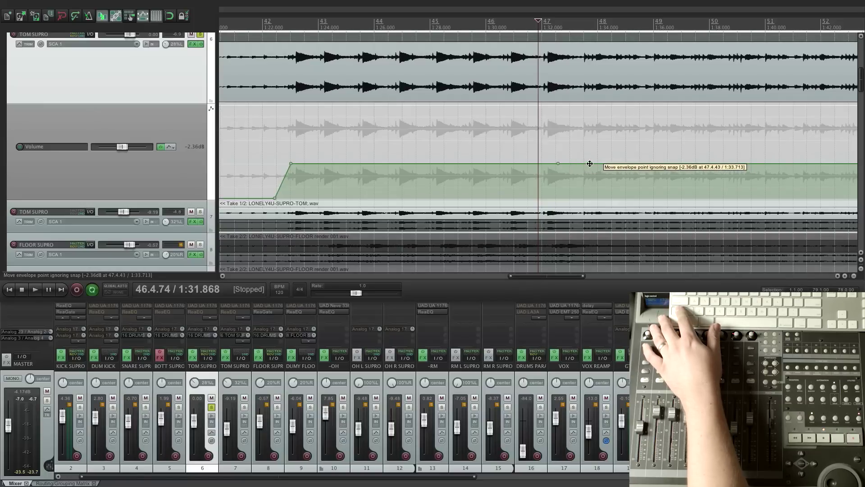
- Audition the third tom section's start near bar 59, add two volume envelope points before its first hit and lower the preceding segment to silence
scroll(800, 123, "down", 4)
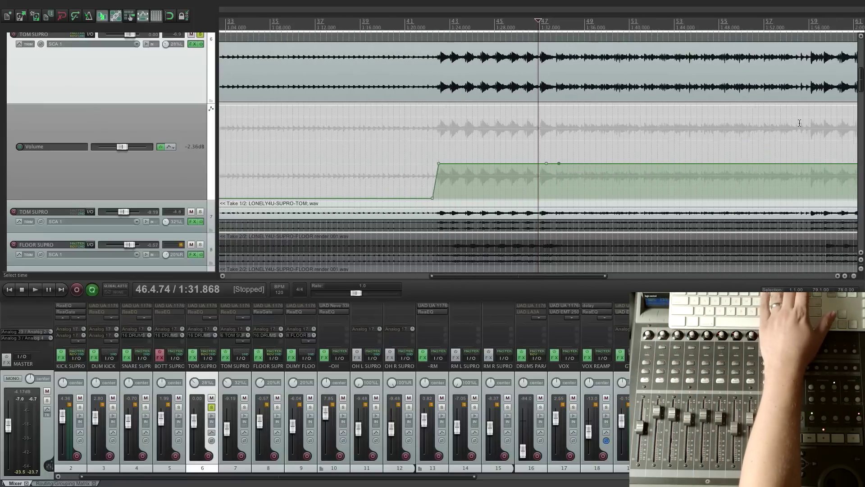
scroll(749, 65, "down", 2)
scroll(656, 70, "up", 8)
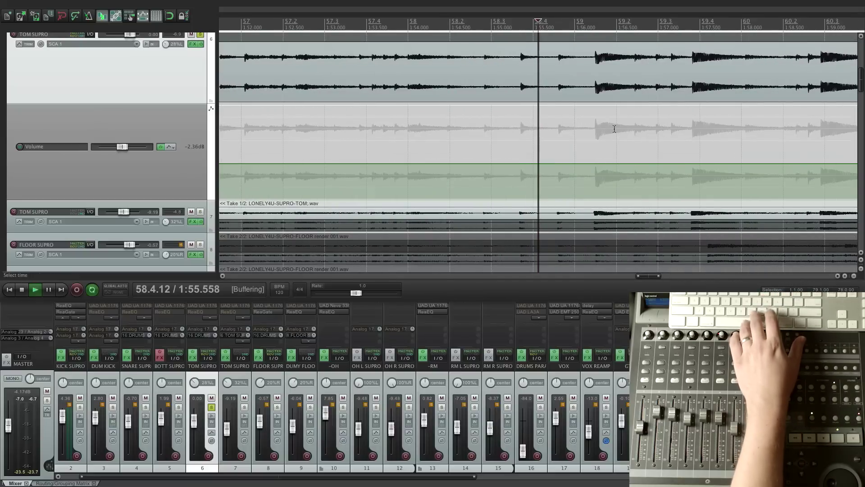
key("space")
key("space")
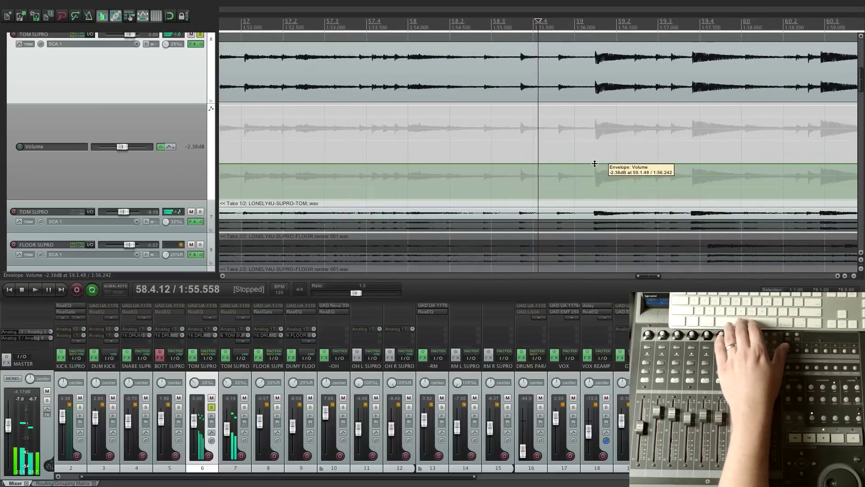
left_click(562, 162)
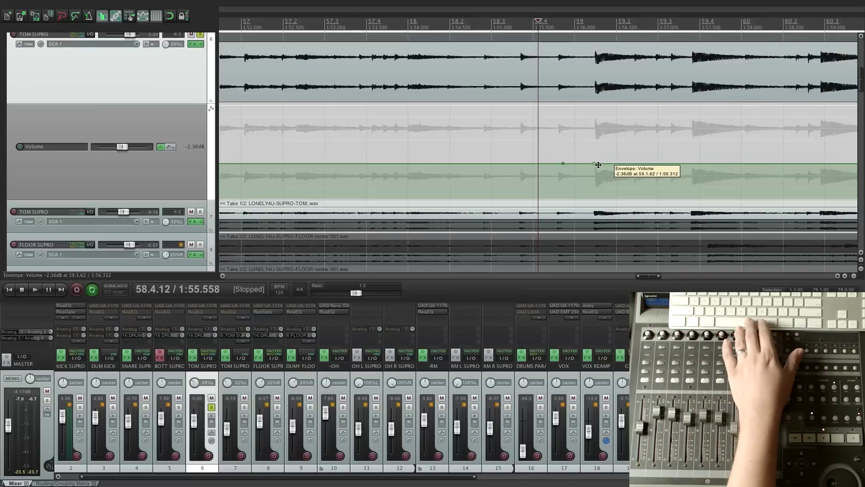
left_click_drag(544, 164, 543, 198)
- Add two volume envelope points just after the last hit of the third tom section, near bars 64 and 65
key("minus")
key("minus")
key("minus")
key("minus")
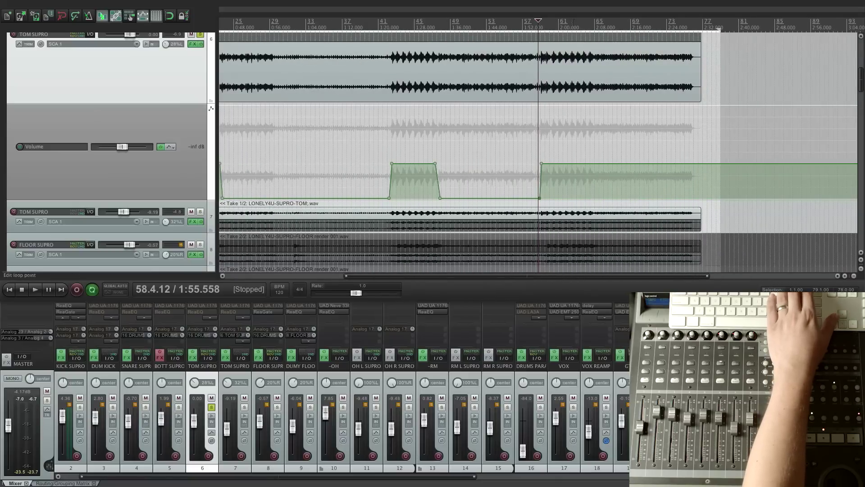
left_click(587, 22)
key("plus")
key("plus")
key("plus")
key("plus")
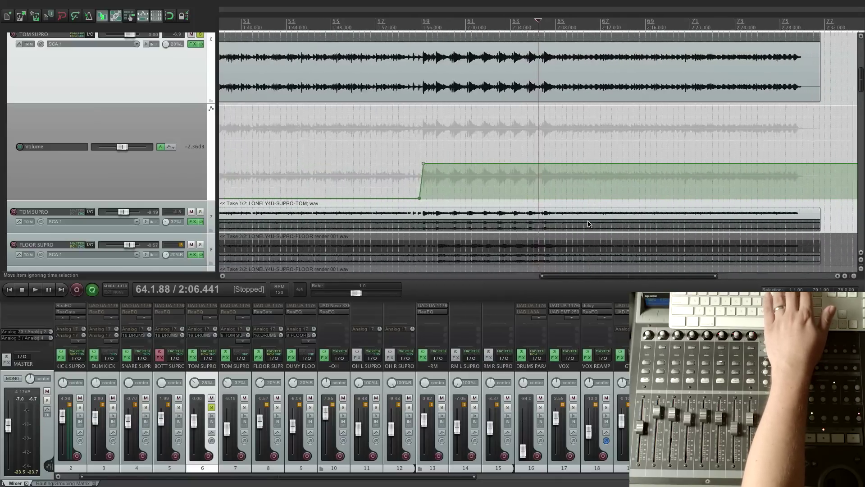
left_click(579, 24)
key("plus")
key("plus")
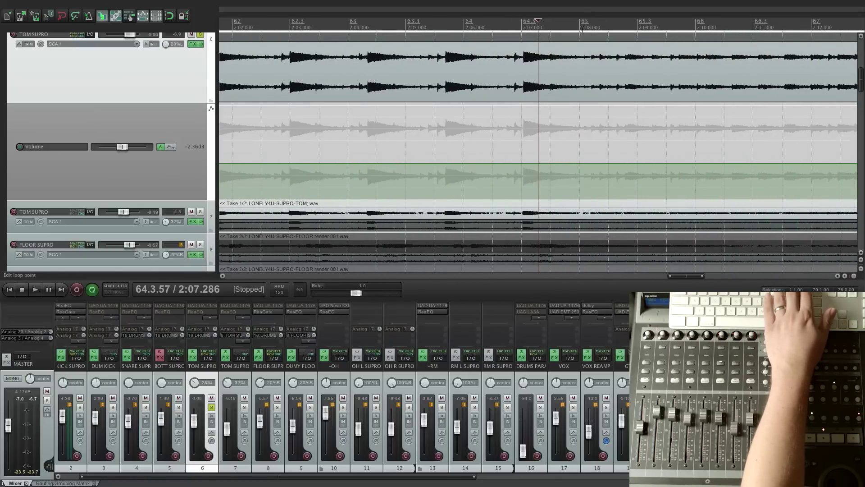
left_click(560, 163)
left_click(641, 163)
- Lower the tom track's volume envelope to silence from the end of the third tom section onward
key("minus")
key("minus")
key("minus")
key("minus")
key("minus")
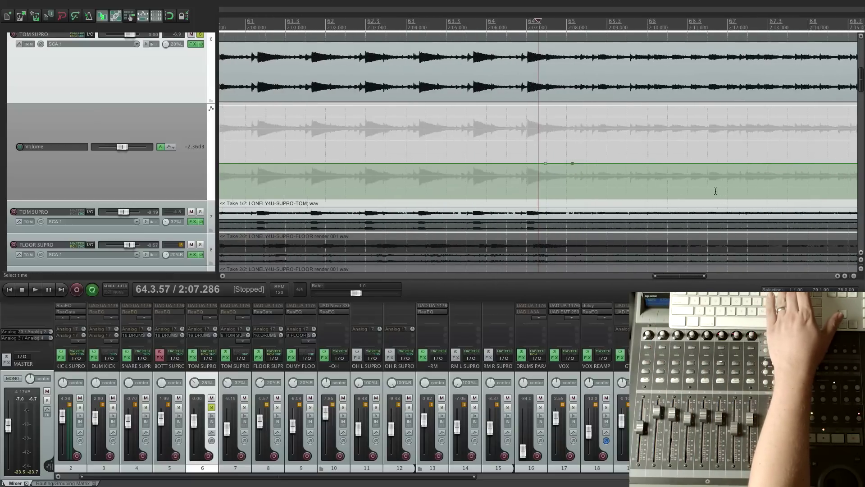
left_click_drag(685, 163, 684, 230)
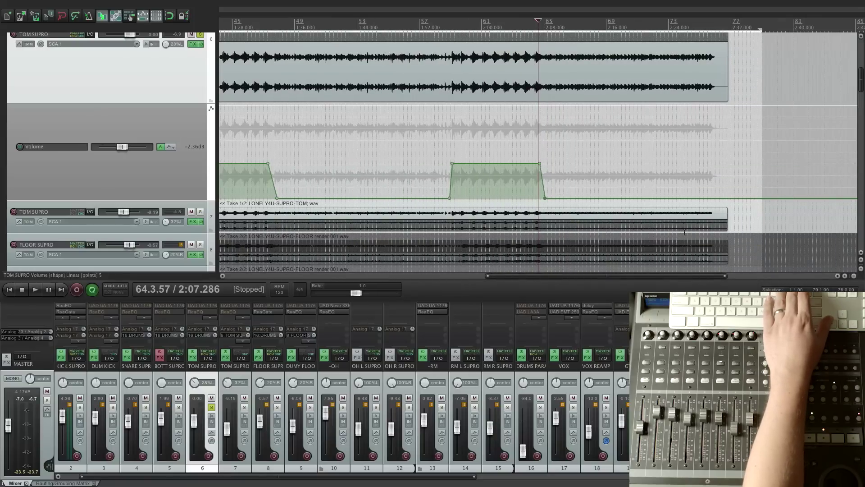
left_click(325, 28)
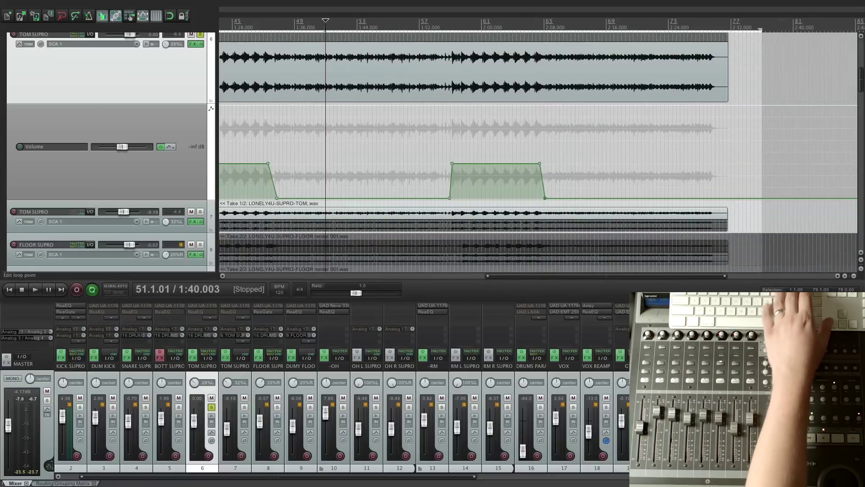
left_click(307, 27)
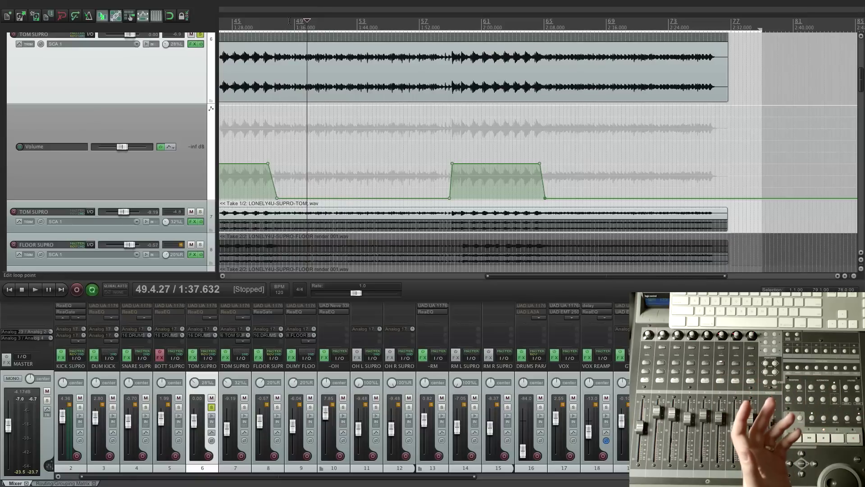
mouse_move(301, 3)
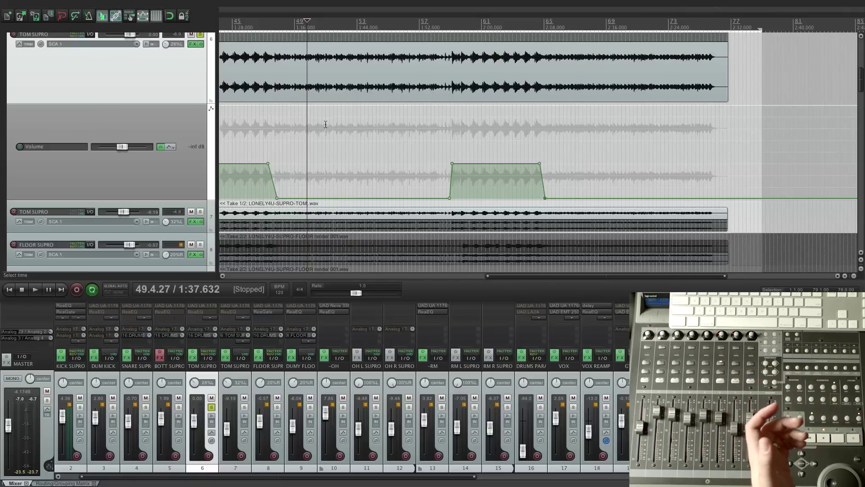
- Add volume envelope points around the gap between the tom hits near 43.4 and 44.2 and lower that gap to silence
key("minus")
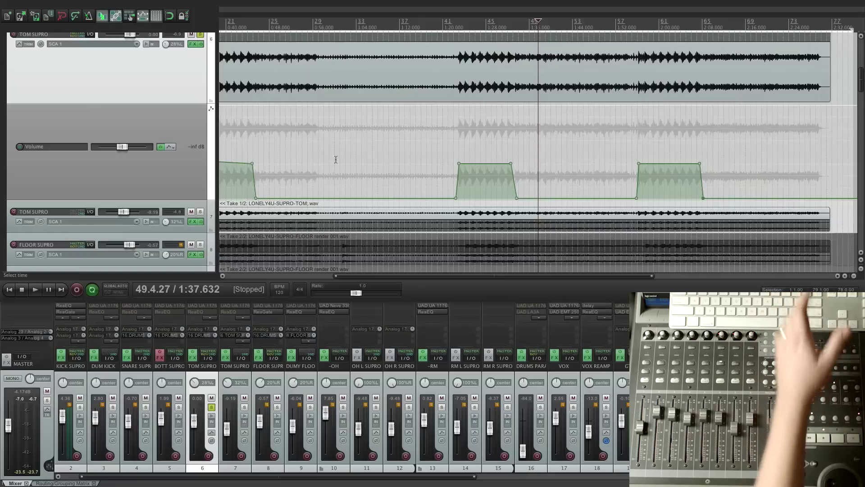
left_click(478, 23)
key("equal")
key("equal")
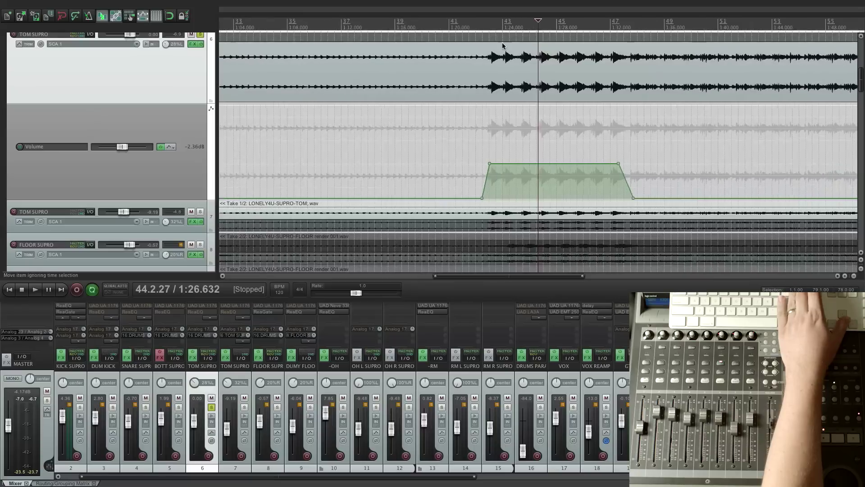
key("equal")
key("equal")
key("equal")
key("equal")
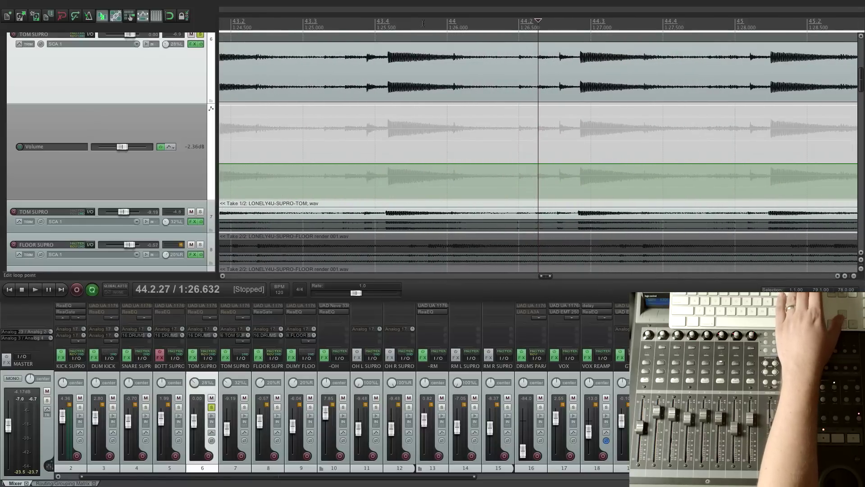
left_click(417, 24)
key("equal")
left_click(510, 27)
mouse_move(520, 164)
left_mouse_down()
mouse_move(548, 164)
mouse_move(518, 164)
mouse_move(530, 162)
left_mouse_up()
left_click(557, 163)
left_click(599, 163)
left_click(735, 163)
left_click(716, 163)
left_click_drag(684, 165, 684, 198)
- Add volume envelope points around the tom hit near 43.1 and lower the gap before the 43.4 hit to silence
left_click(488, 164)
left_click(275, 164)
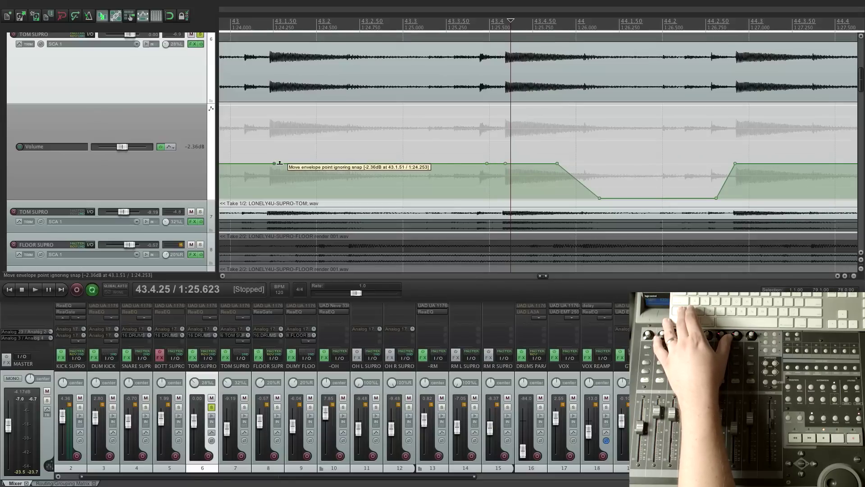
left_click(390, 163)
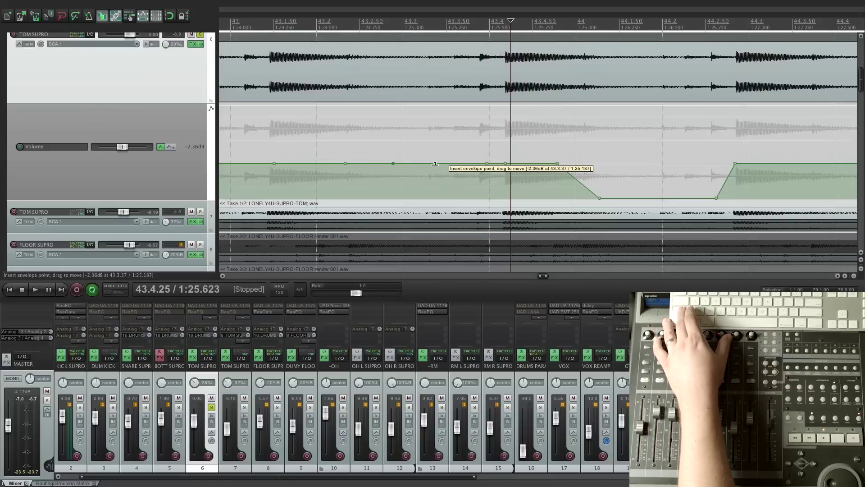
left_click_drag(436, 168, 458, 199)
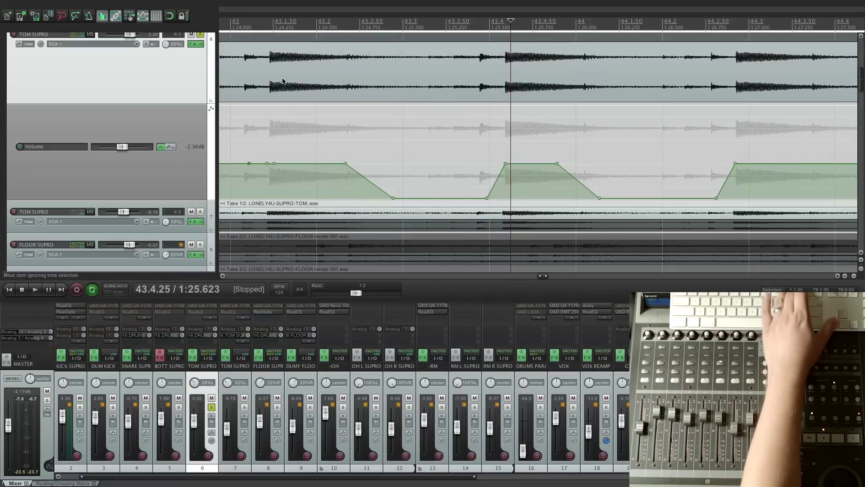
- Silence the gap between the tom hits near 42.3 and 43.1 and reshape the fade-out after the 42.3 hit
key("minus")
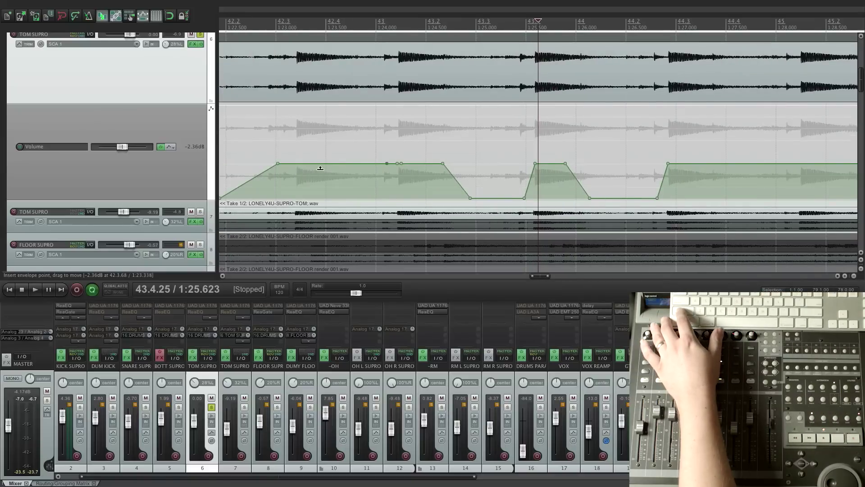
left_click(293, 163)
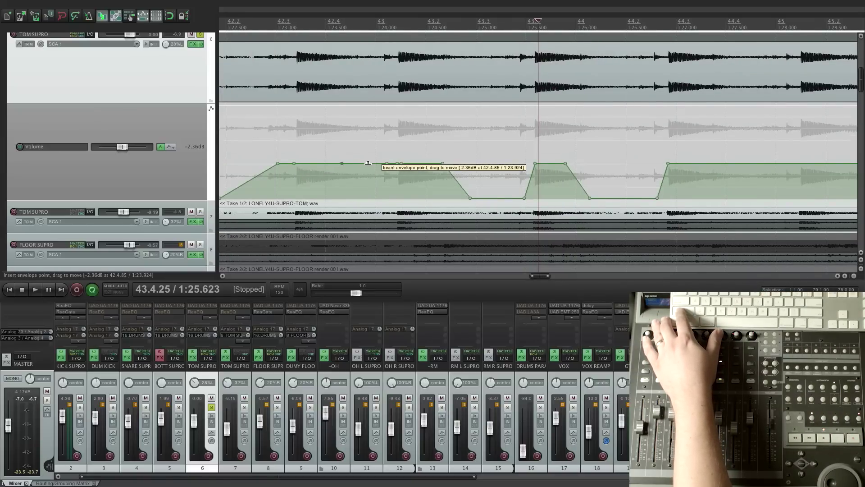
left_click_drag(367, 164, 357, 243)
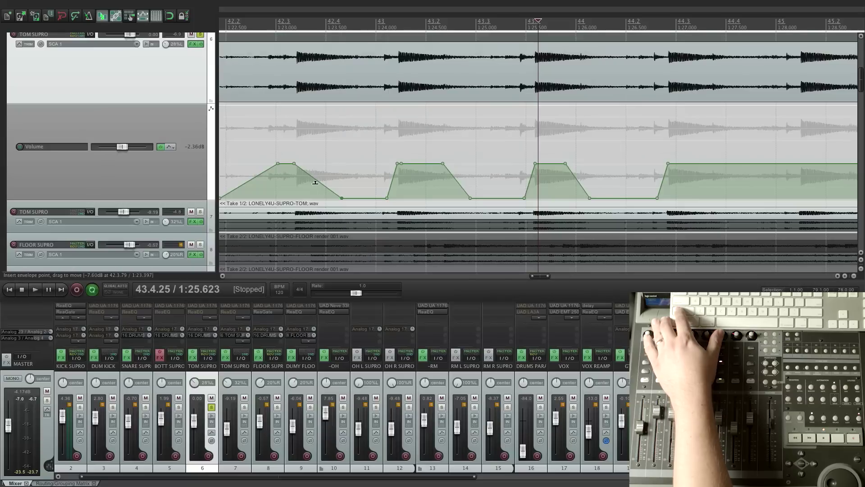
left_click_drag(321, 183, 324, 165)
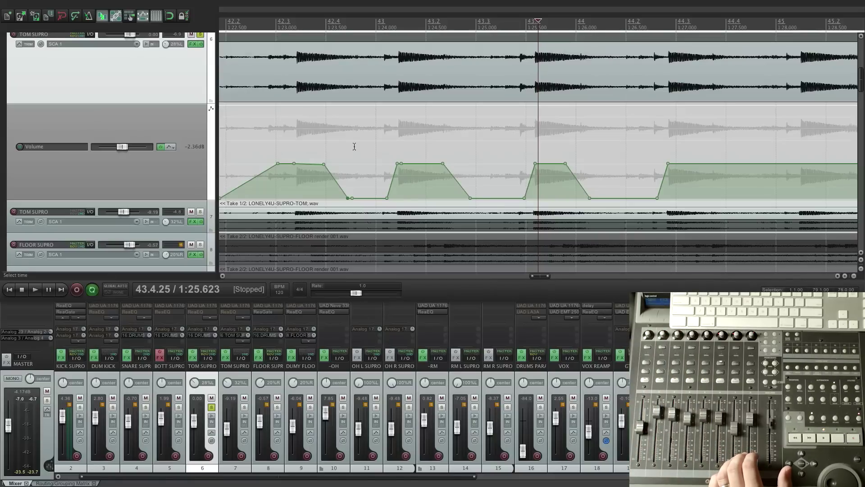
- Examine the per-hit volume automation in the second tom section and the envelope across the whole song
key("minus")
key("minus")
key("minus")
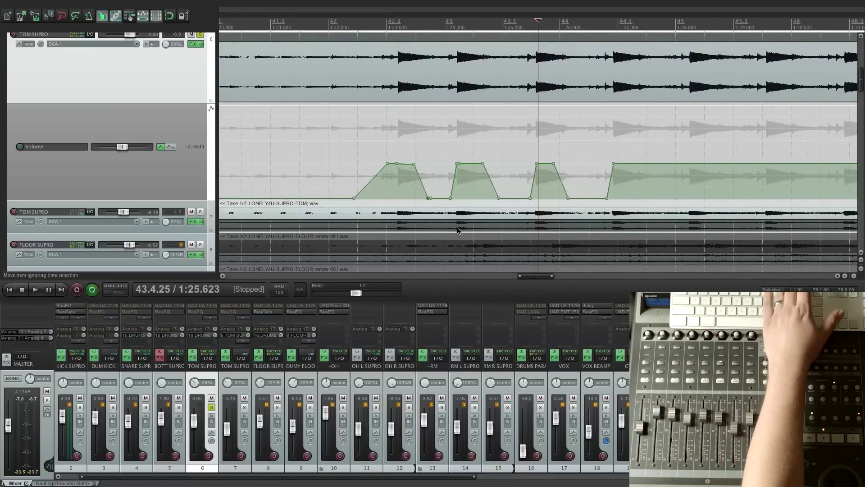
key("minus")
key("minus")
key("minus")
key("minus")
key("minus")
key("minus")
key("minus")
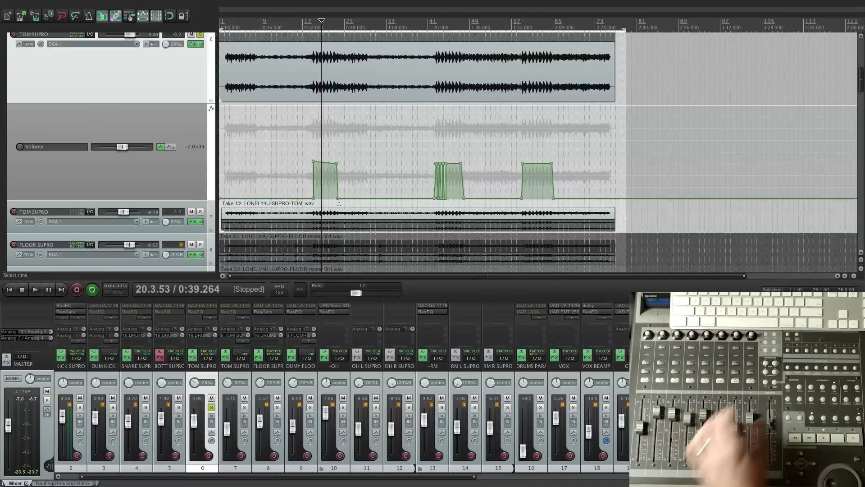
- Frame the first tom section between bars 19 and 24 and open the effects chain of tom track 6
key("equal")
key("equal")
key("equal")
key("equal")
key("equal")
key("equal")
key("minus")
key("equal")
key("equal")
key("minus")
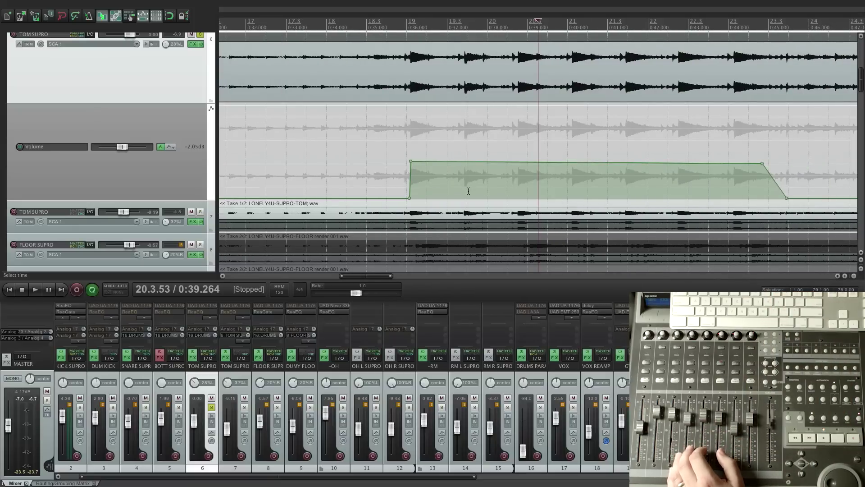
left_click_drag(377, 276, 385, 276)
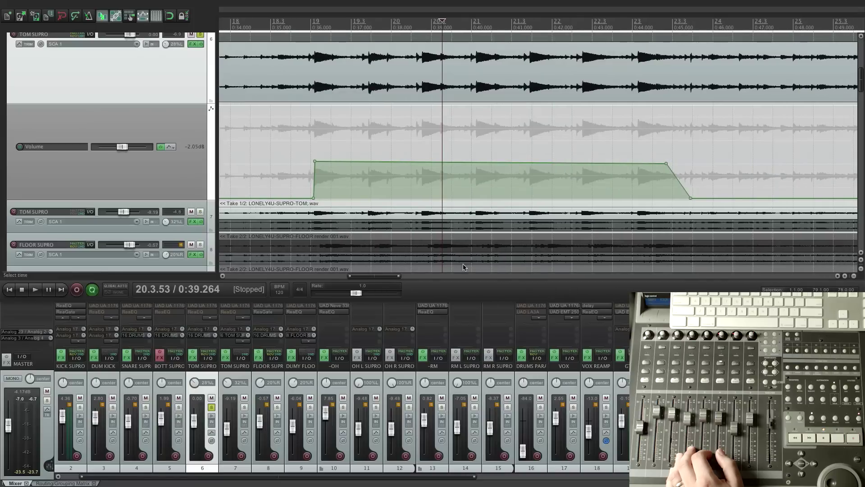
left_click(193, 44)
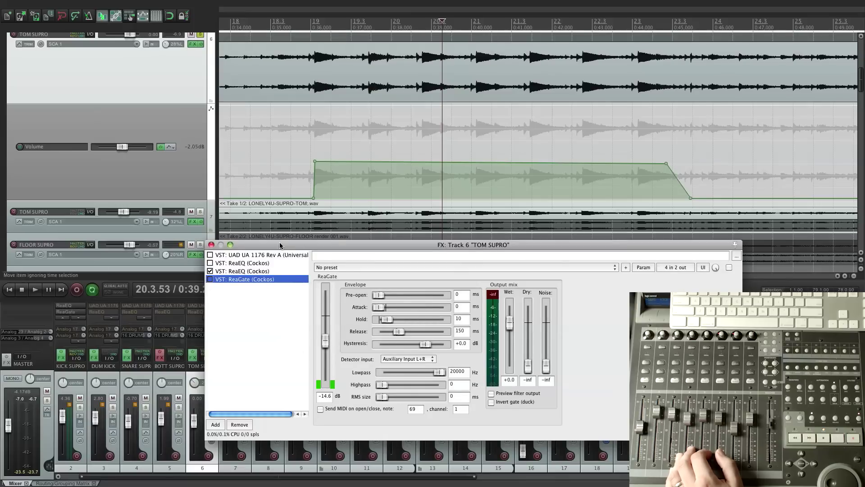
- Enable ReaGate on the tom track and set its hysteresis to -6.7 dB and threshold to -15.3 dB
left_click_drag(280, 245, 254, 224)
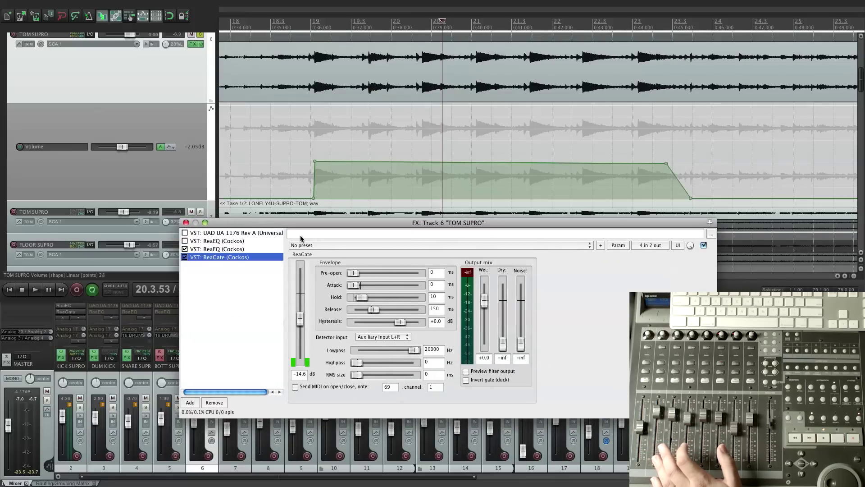
left_click_drag(301, 228, 277, 229)
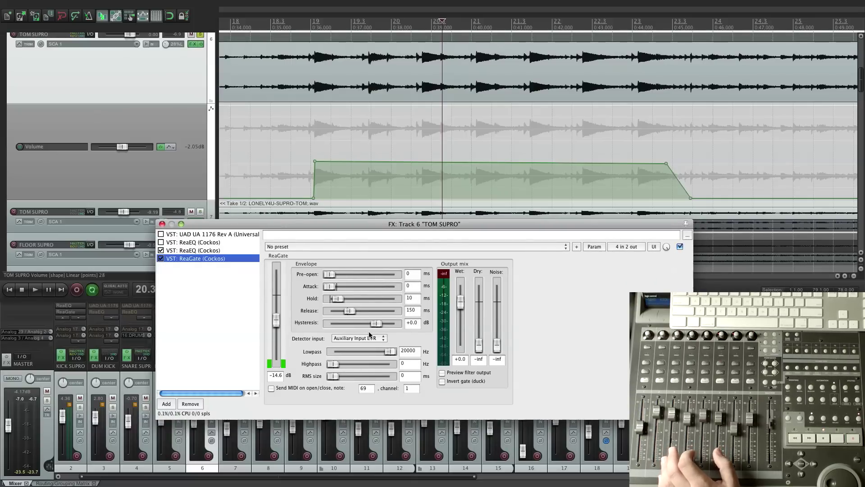
left_click_drag(376, 324, 371, 326)
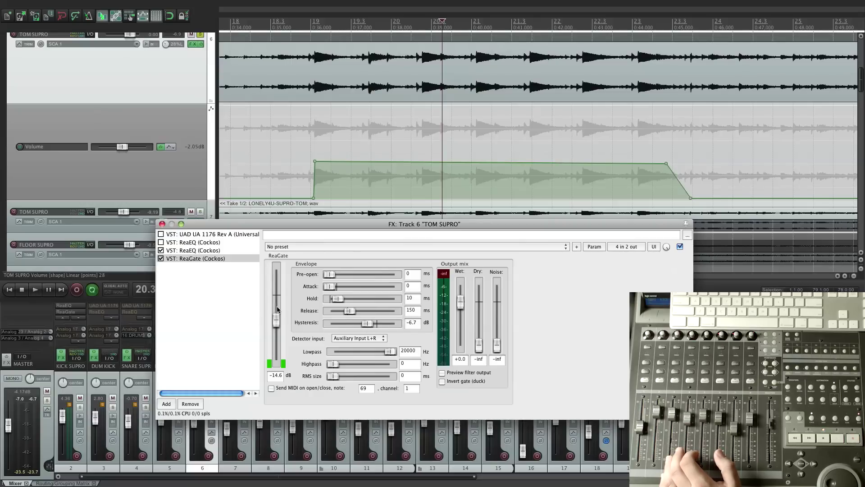
left_click_drag(325, 229, 362, 255)
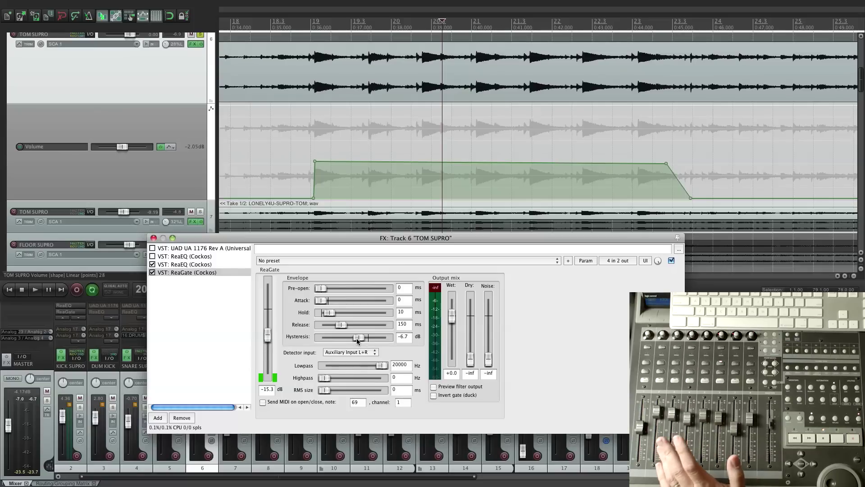
- Place the edit cursor just before bar 19 and set ReaGate's detector input to Main Input L+R with 5 ms pre-open
left_click(297, 42)
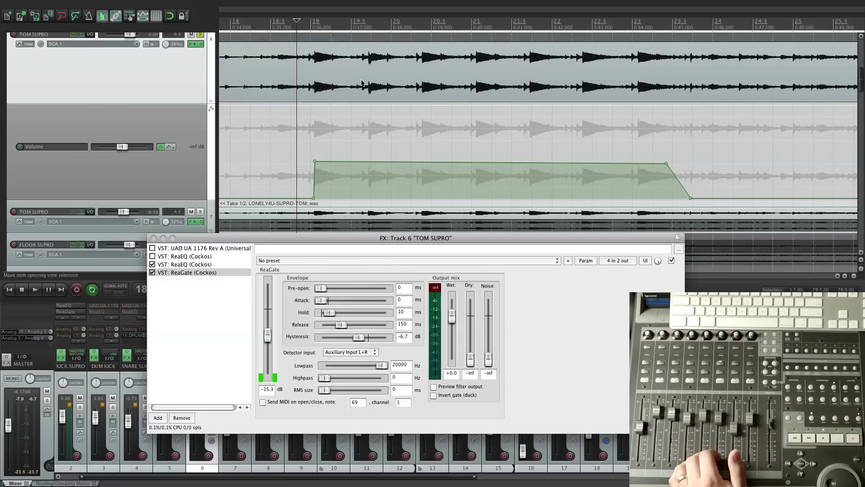
left_click(352, 353)
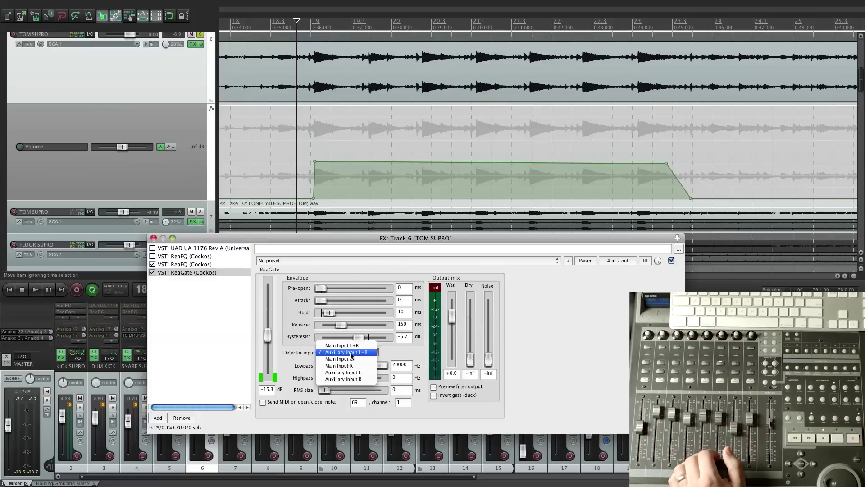
left_click(342, 345)
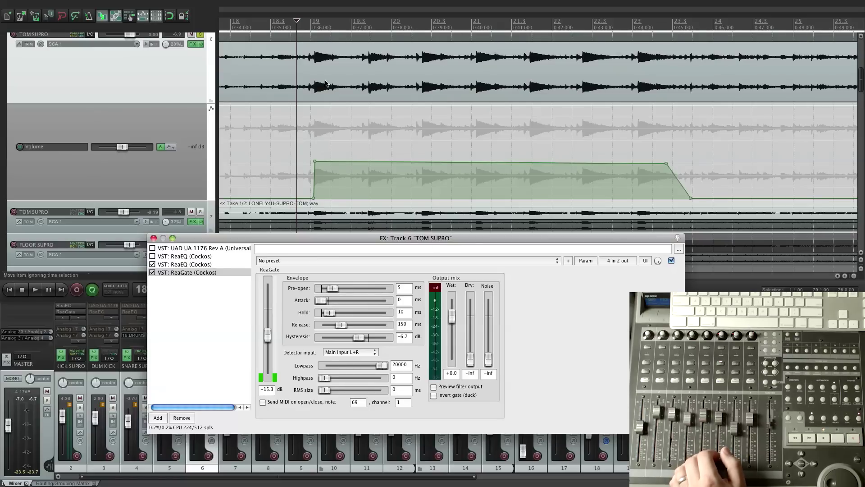
- Audition the first tom section while setting ReaGate's threshold to -9.4 dB and hysteresis to -0.1 dB
key("space")
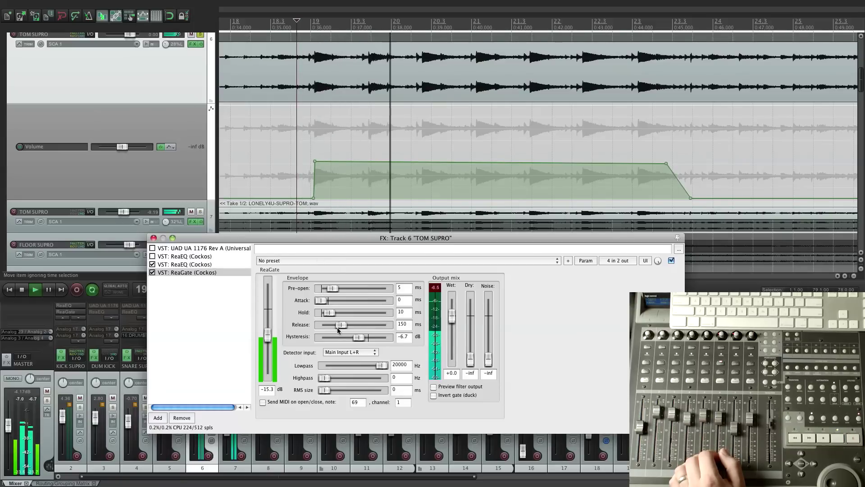
left_click_drag(358, 337, 354, 339)
key("space")
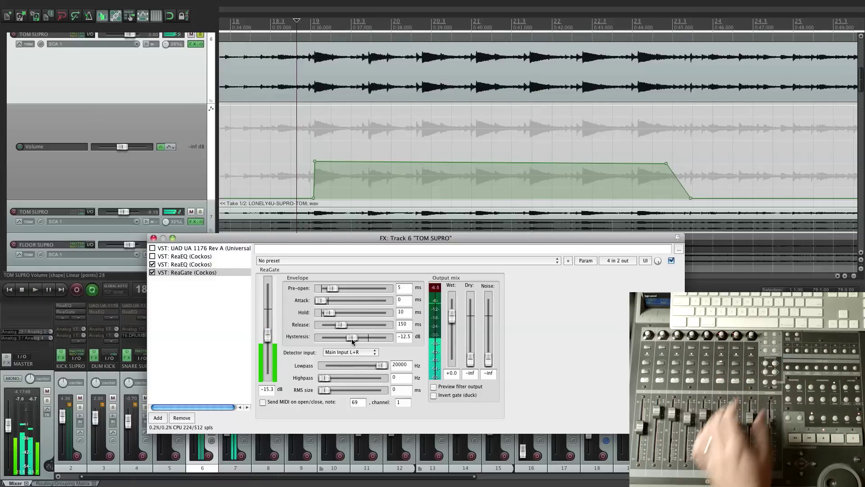
left_click_drag(272, 337, 271, 332)
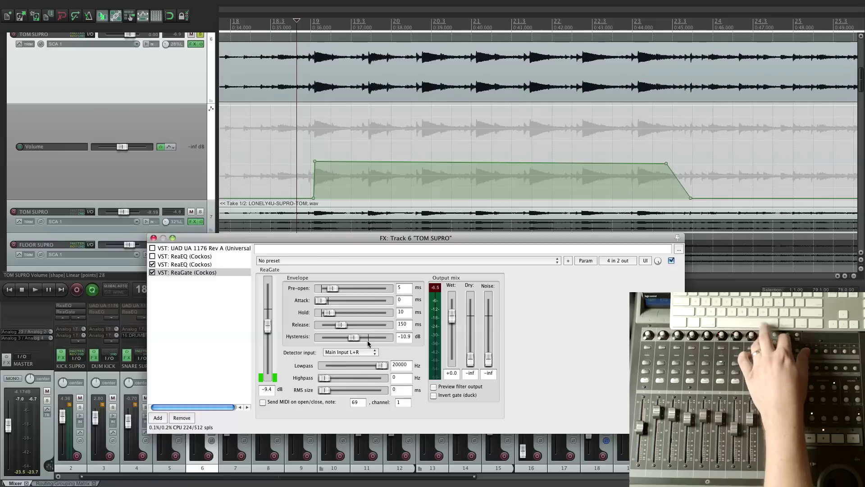
key("space")
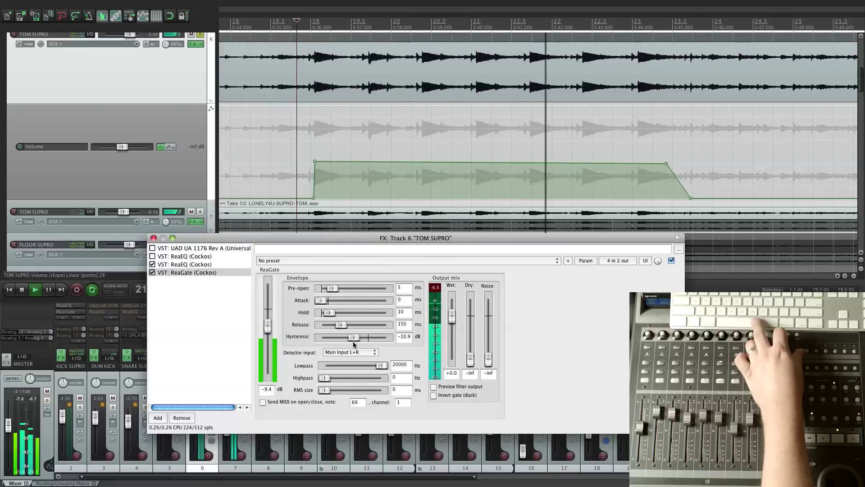
left_click_drag(354, 337, 368, 337)
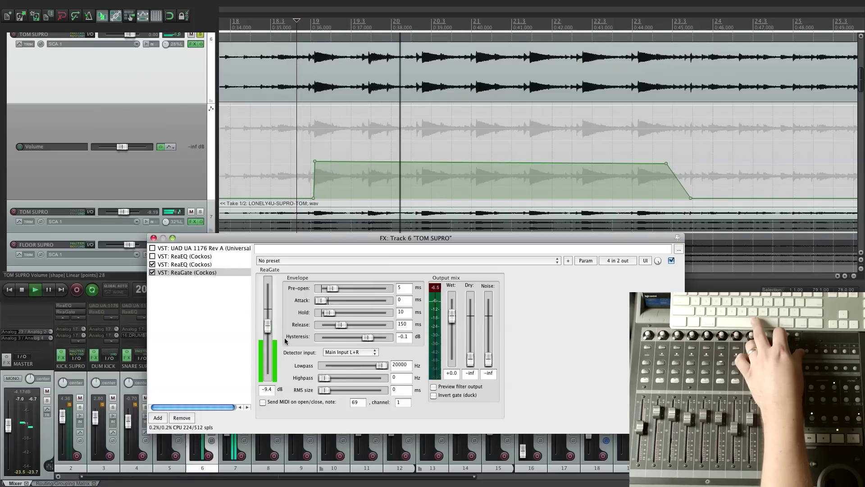
- Set ReaGate's hysteresis to -10.2 dB and its threshold to -8.4 dB on tom track 6
left_click_drag(268, 326, 268, 337)
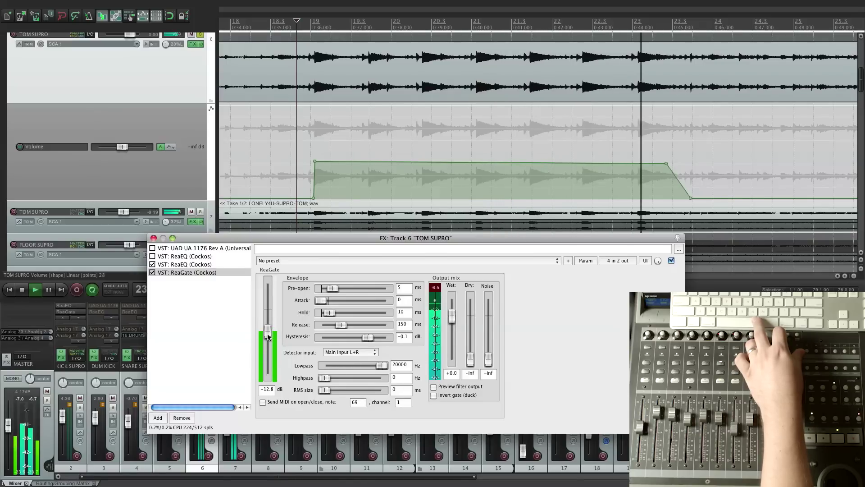
key("space")
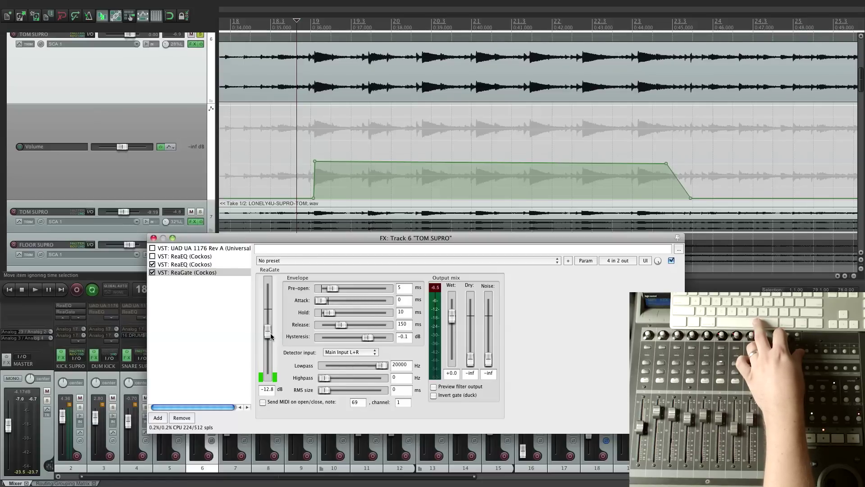
left_click_drag(268, 334, 268, 330)
left_click_drag(370, 339, 359, 340)
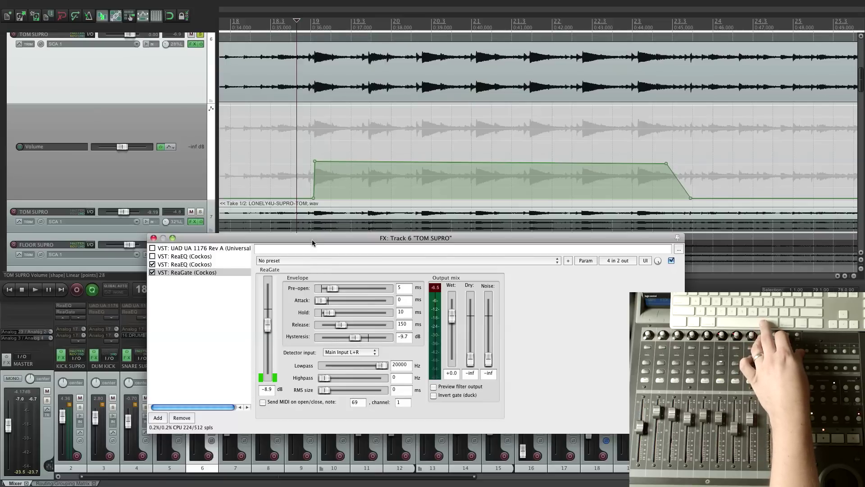
left_click_drag(310, 238, 293, 240)
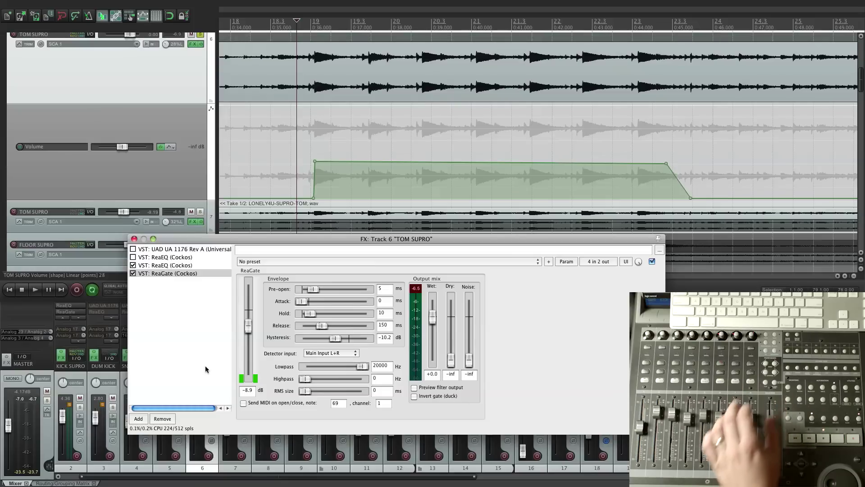
left_click_drag(247, 333, 248, 330)
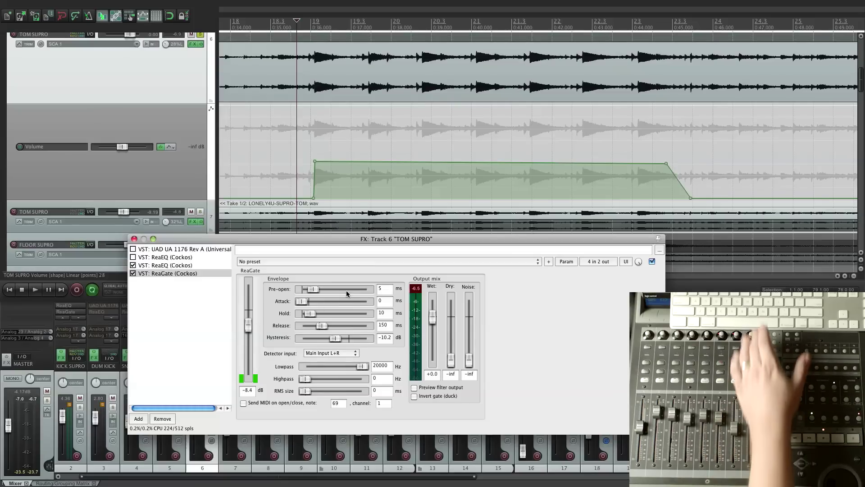
- Audition the first tom section from just before bar 19 while setting ReaGate's threshold to -10.3 dB
key("space")
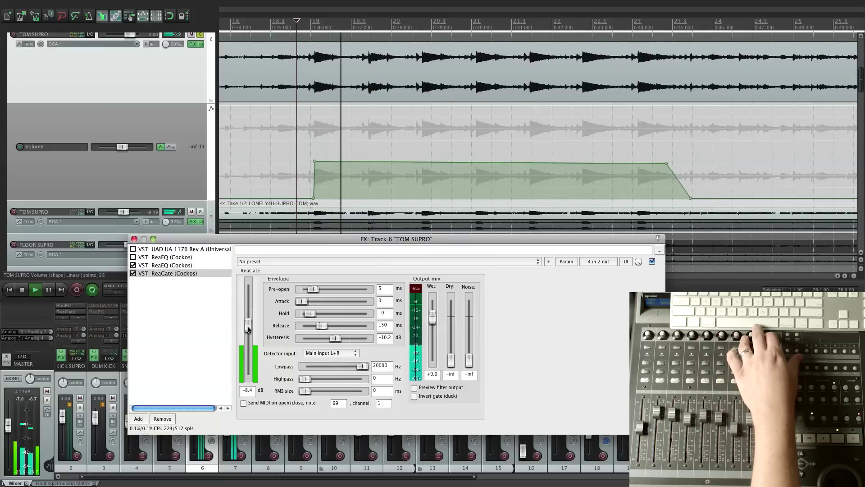
scroll(249, 330, "up", 1)
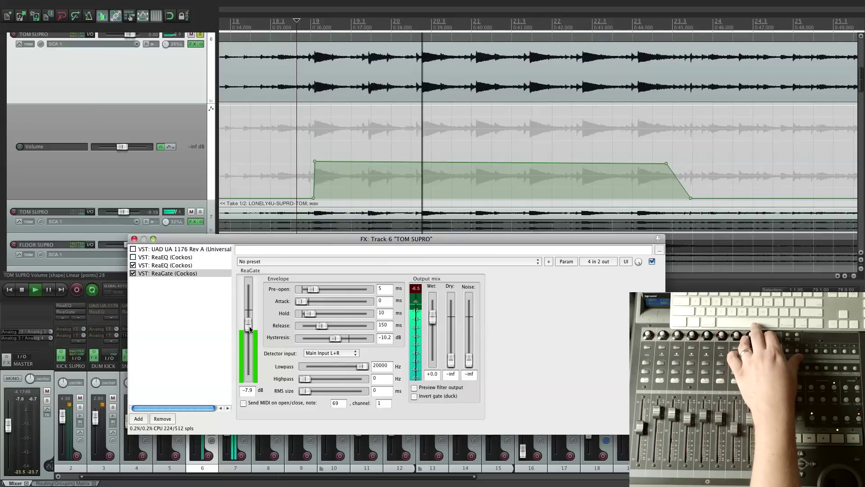
left_click_drag(249, 328, 260, 335)
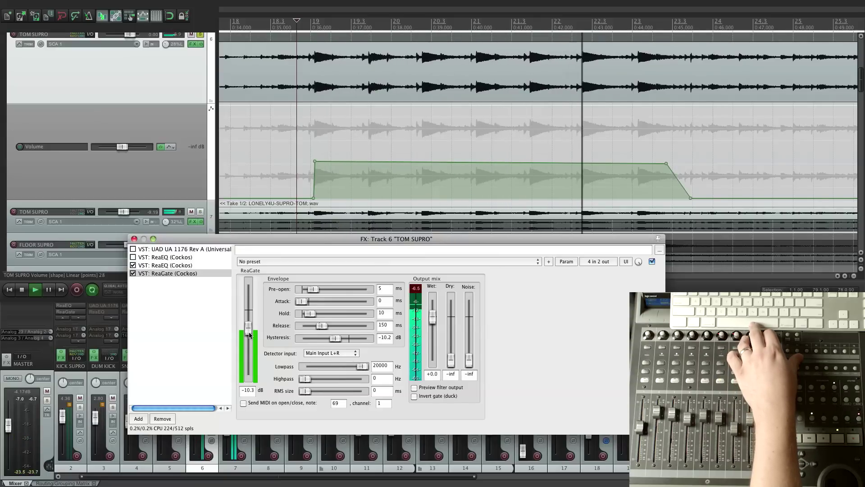
key("space")
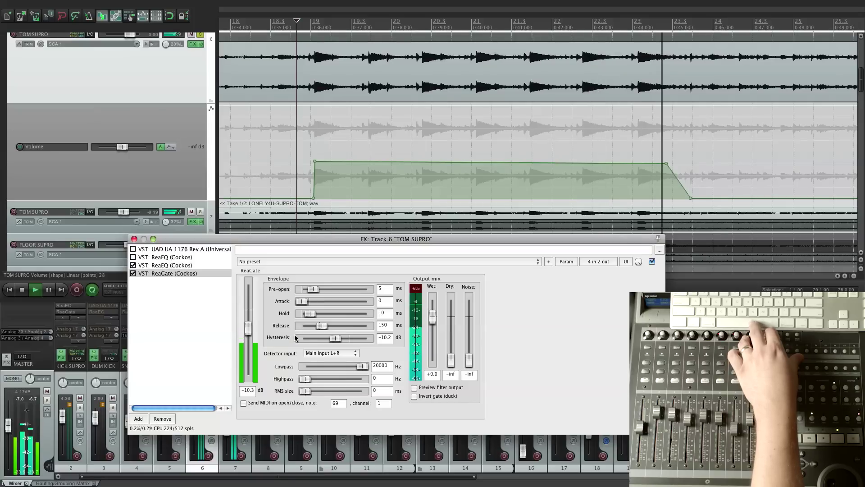
- Close the tom track's effects window and audition the gated toms unsoloed in the full mix
left_click(133, 239)
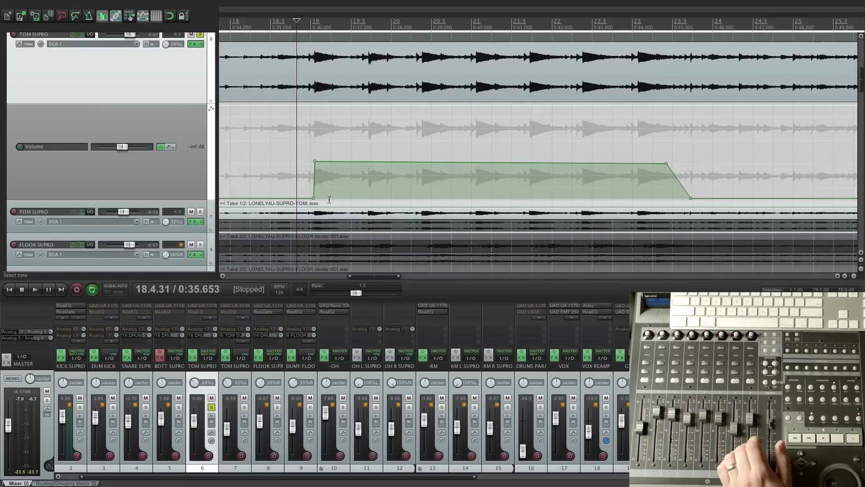
key("space")
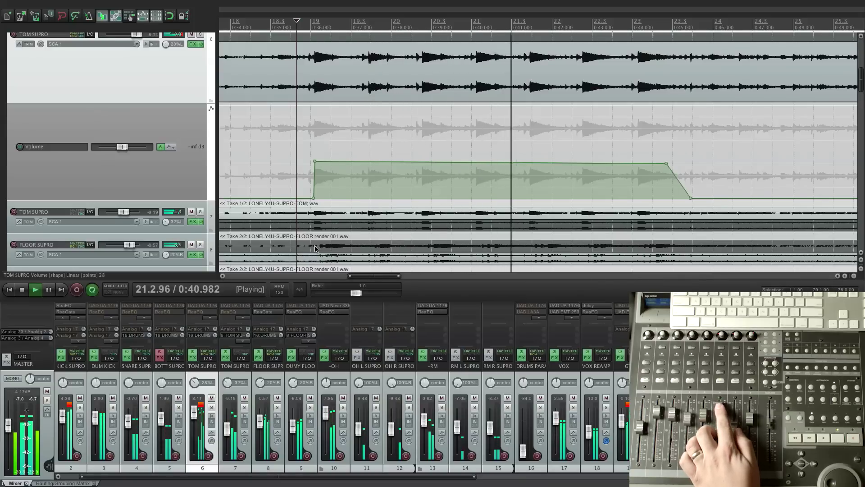
key("space")
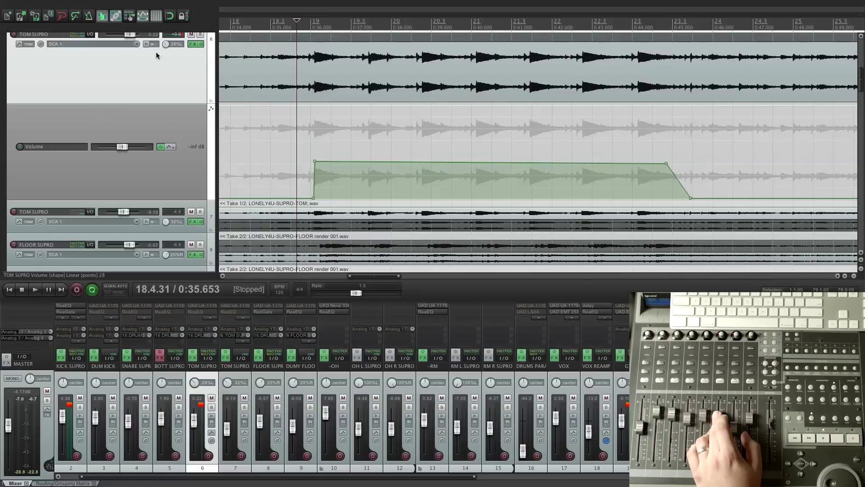
- Reopen the effects chain of tom track 6 and move ReaGate to the first slot, ahead of the compressor and equalizers
left_click(193, 44)
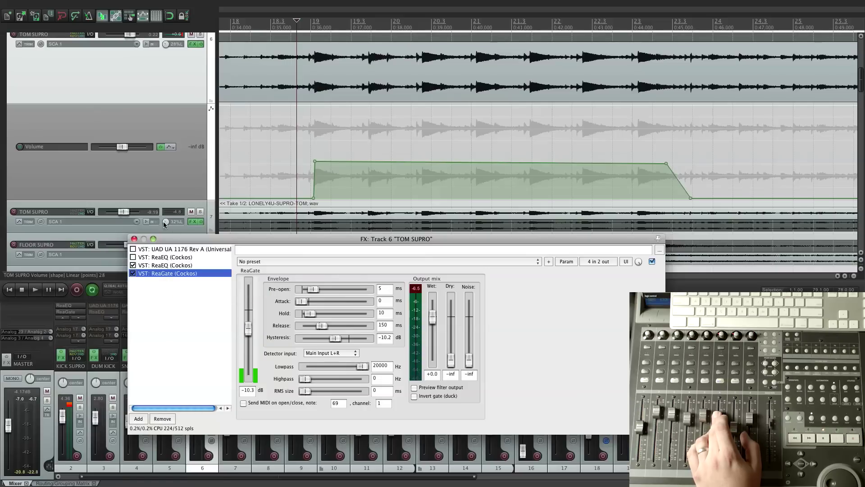
left_click_drag(161, 277, 188, 232)
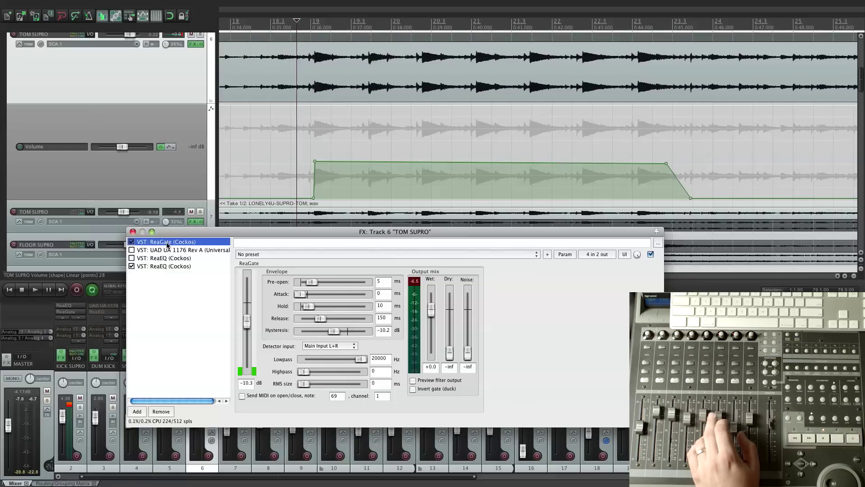
left_click_drag(167, 235, 164, 239)
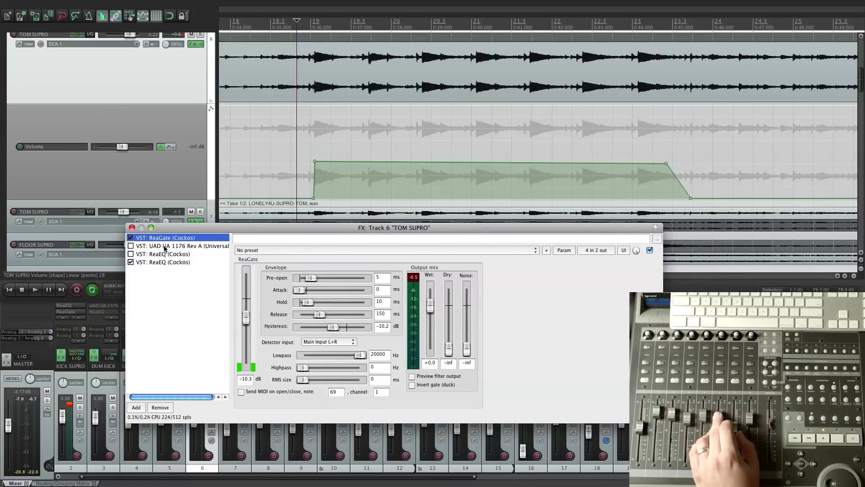
- Enable band 3 of the tom track's last ReaEQ and boost it 6.2 dB at 5949.1 Hz with 1.35 octave bandwidth during playback
left_click(163, 261)
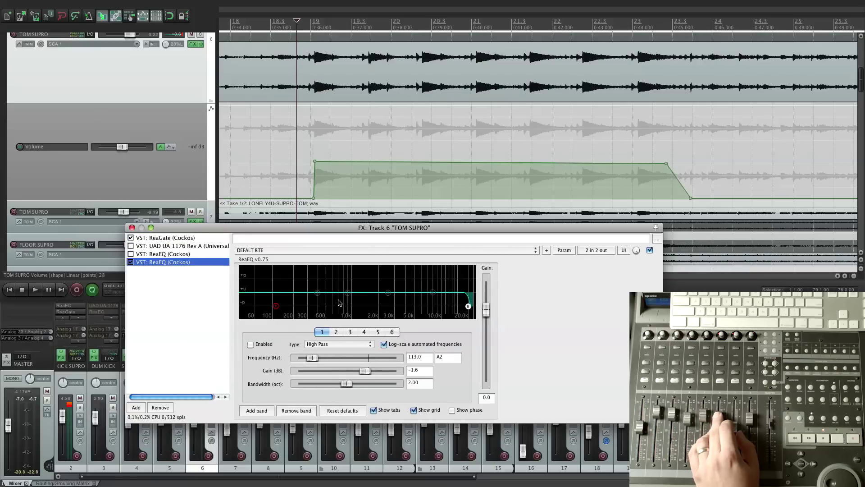
left_click(345, 295)
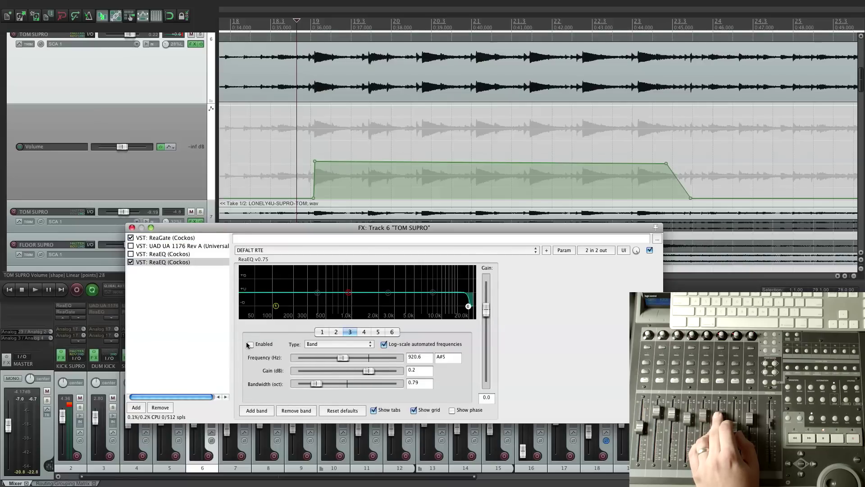
left_click_drag(350, 293, 409, 286)
key("space")
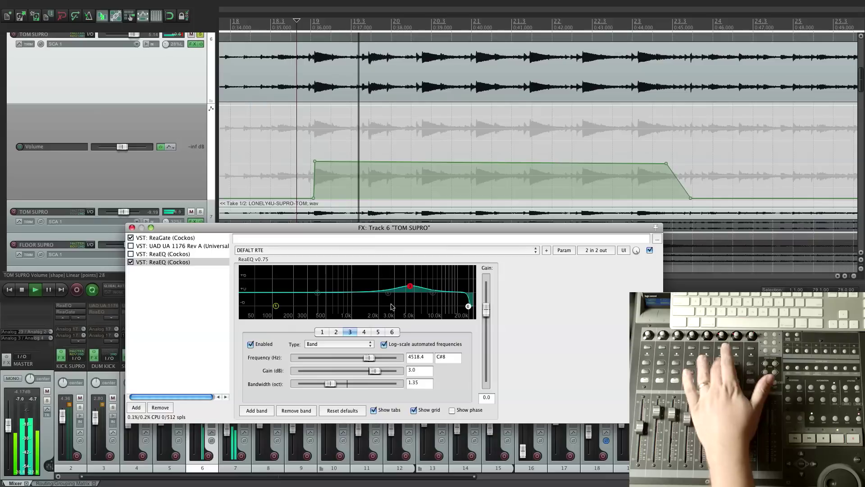
left_click_drag(410, 284, 420, 278)
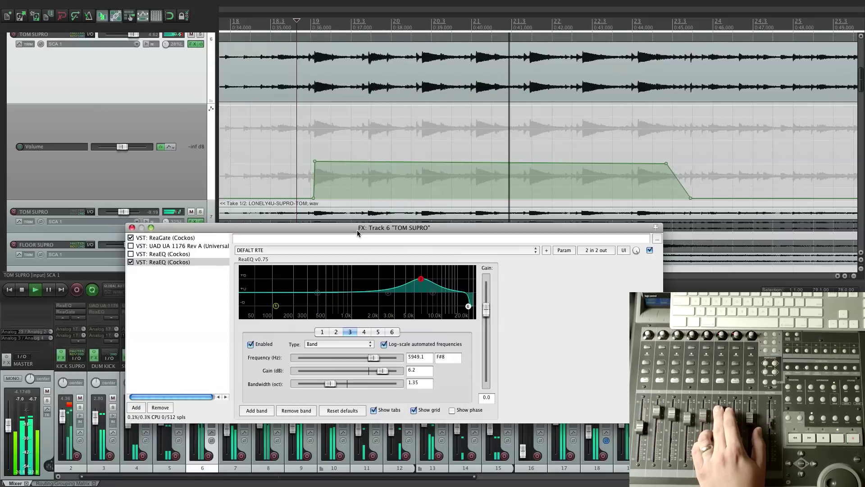
key("space")
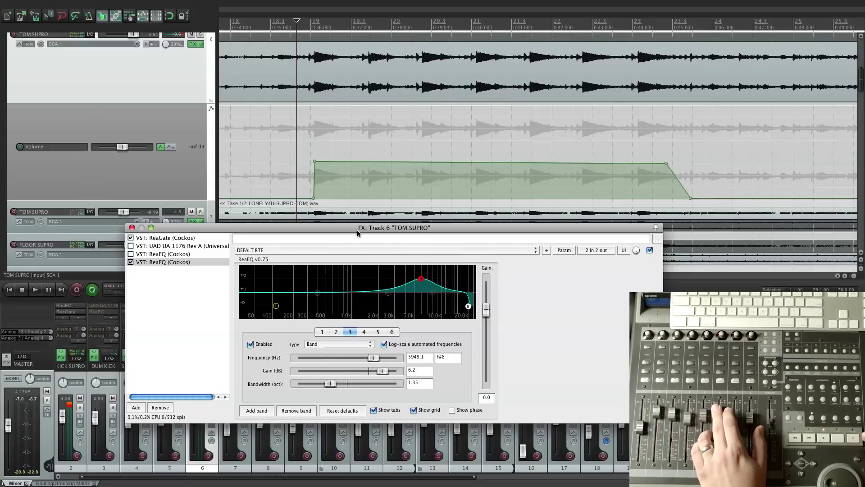
- Audition the first tom section again with the high-frequency boost in the full mix
key("space")
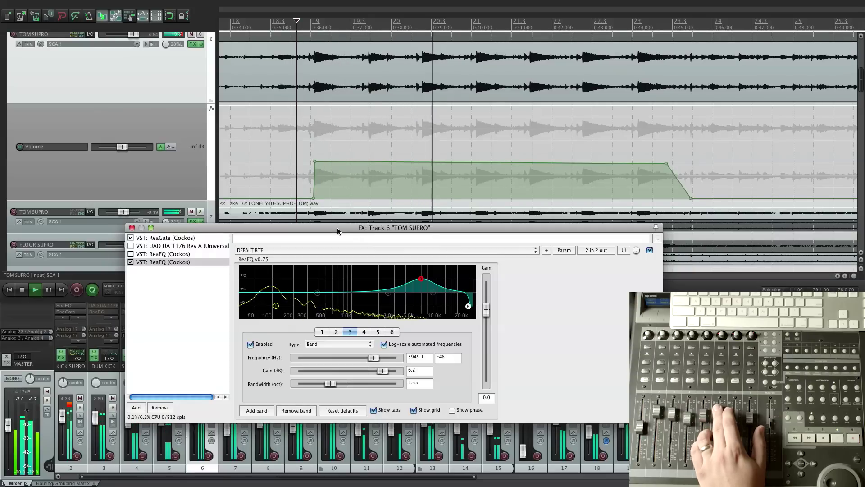
left_click_drag(337, 228, 336, 231)
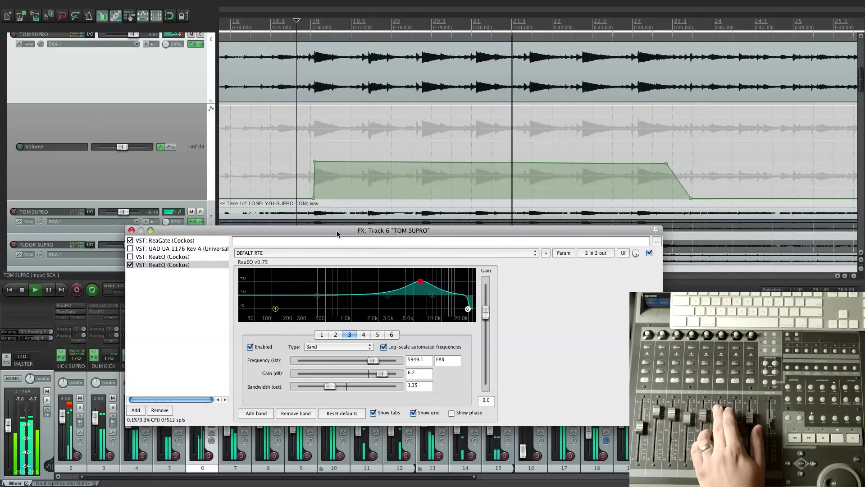
key("space")
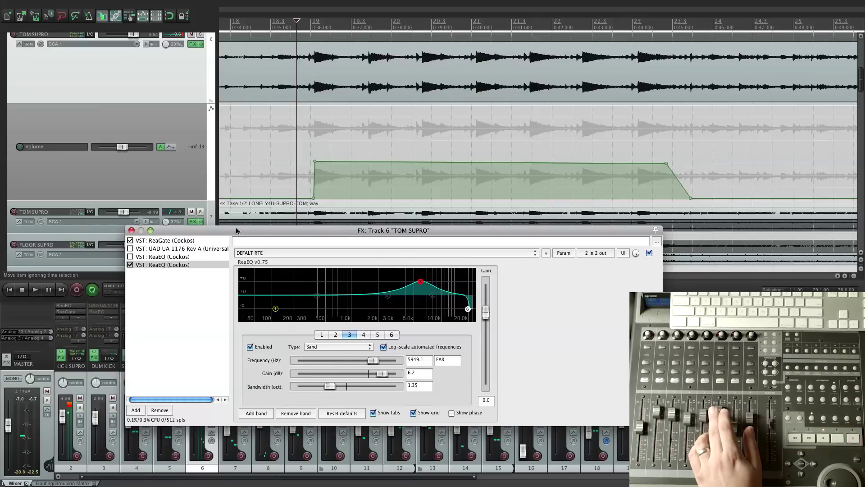
- Examine the tom track's volume automation around bar 64 and between bars 51 and 59, repositioning the effects window over the arrangement
left_click_drag(358, 228, 684, 284)
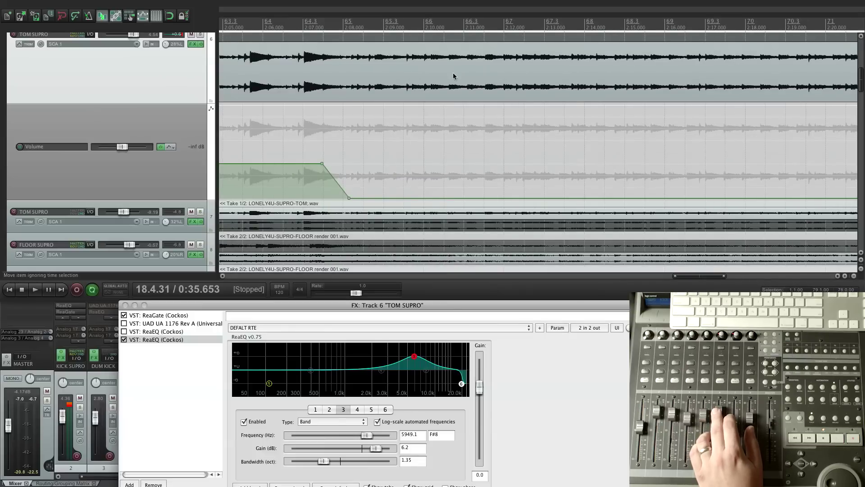
left_click_drag(693, 276, 607, 276)
left_click_drag(458, 307, 444, 188)
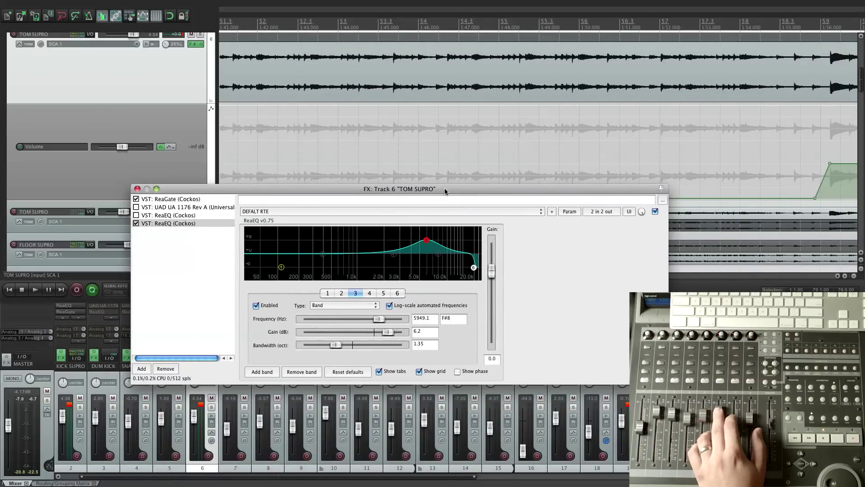